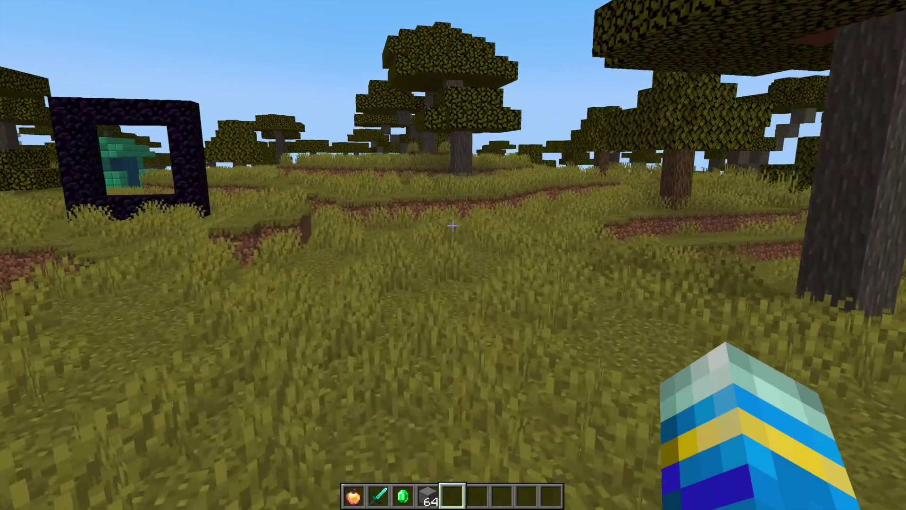
Step: Open the Vouchers menu with /vouchers, view the list of redeems, and return to the main menu
{"action": "type", "text": "/vouchers"}
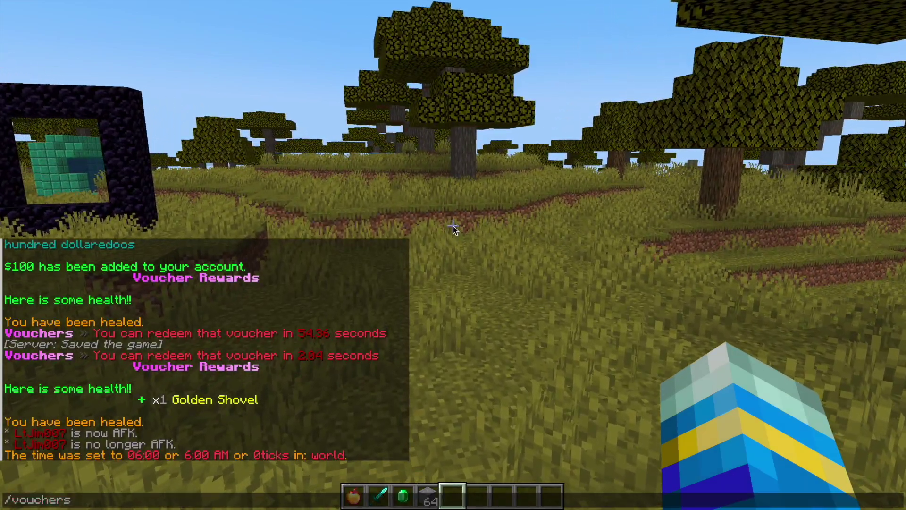
{"action": "key", "text": "Return"}
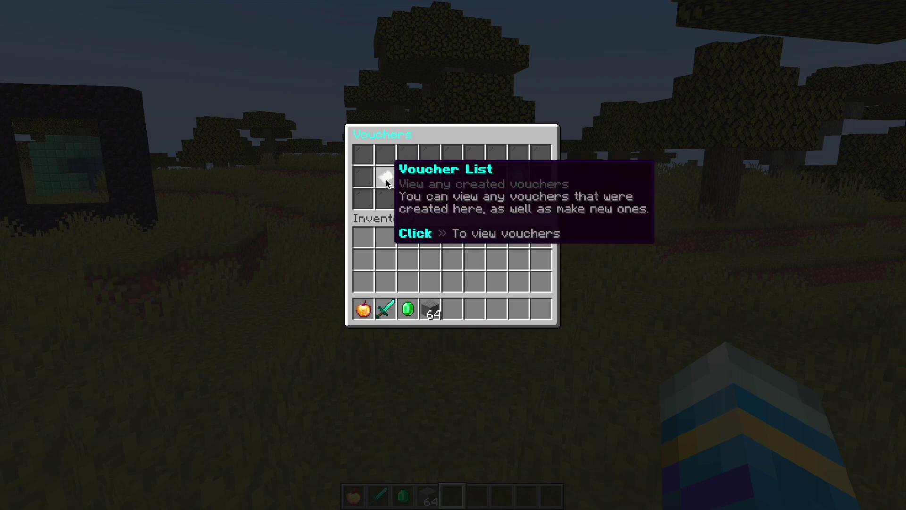
{"action": "left_click", "coordinate": [449, 179]}
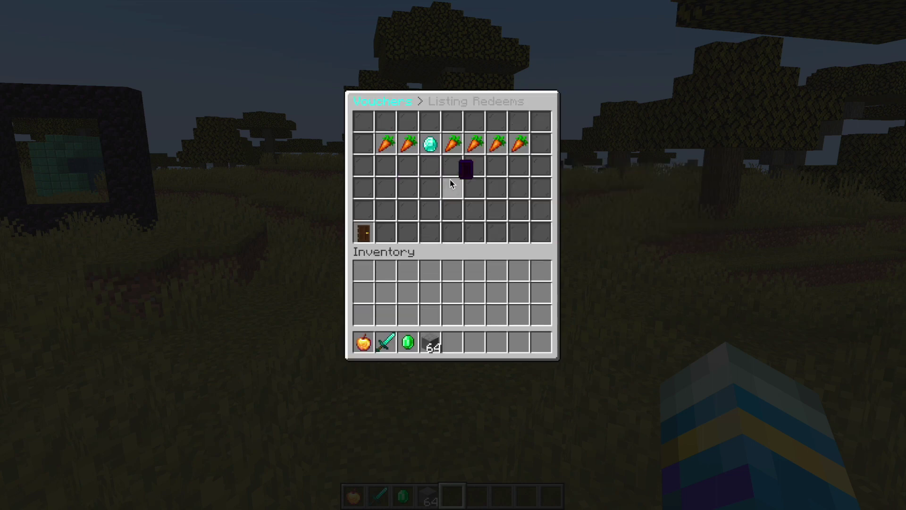
{"action": "left_click", "coordinate": [357, 240]}
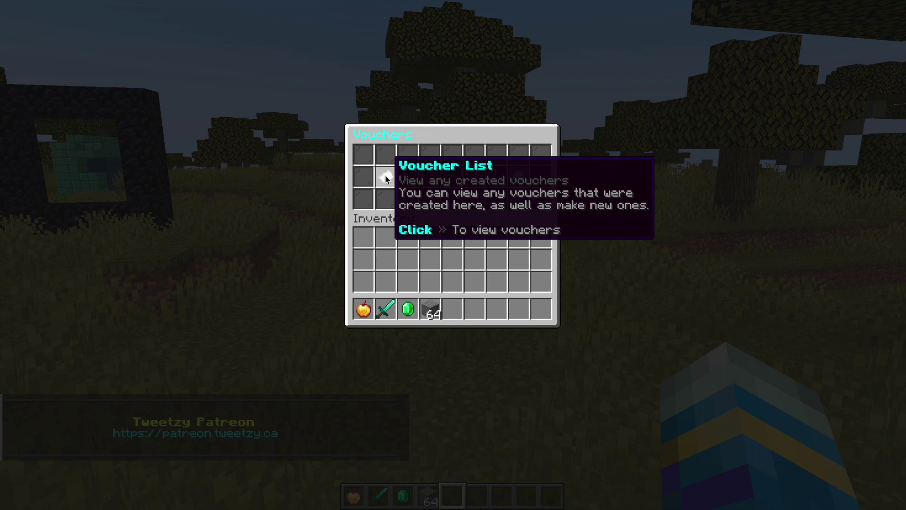
Step: Take one "test" voucher and one "diamond" voucher from the voucher list, then close the list
{"action": "left_click", "coordinate": [385, 175]}
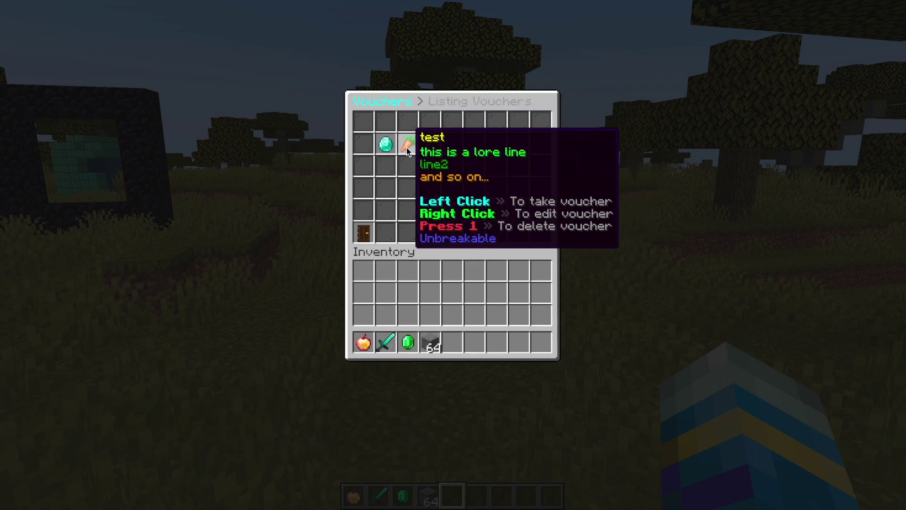
{"action": "key", "text": "1"}
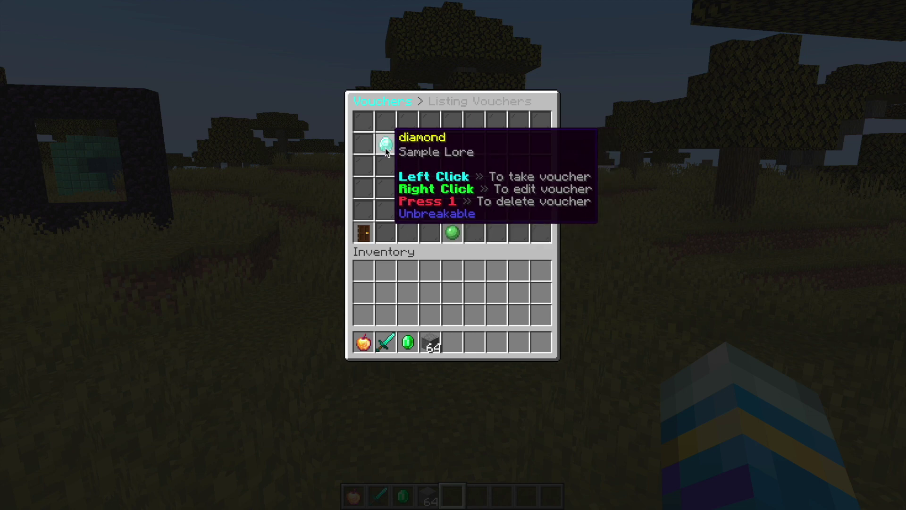
{"action": "left_click", "coordinate": [408, 143]}
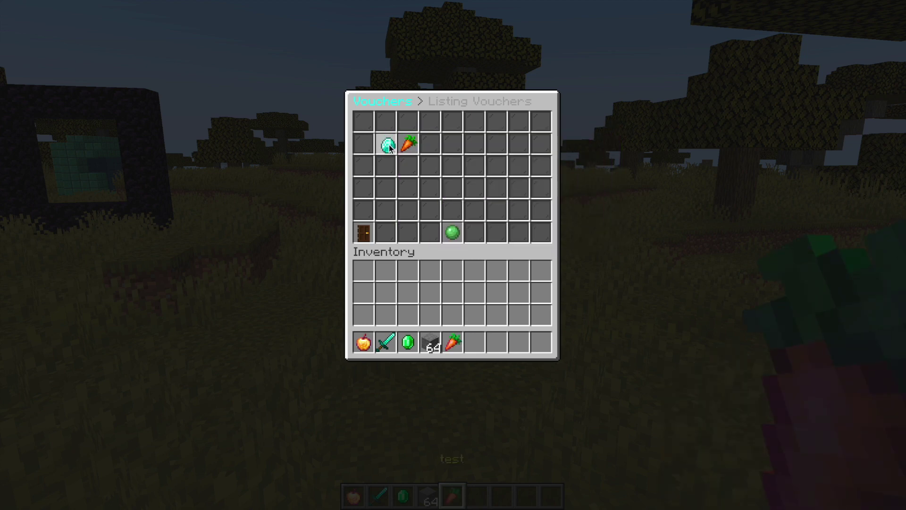
{"action": "left_click", "coordinate": [390, 147]}
{"action": "key", "text": "Escape"}
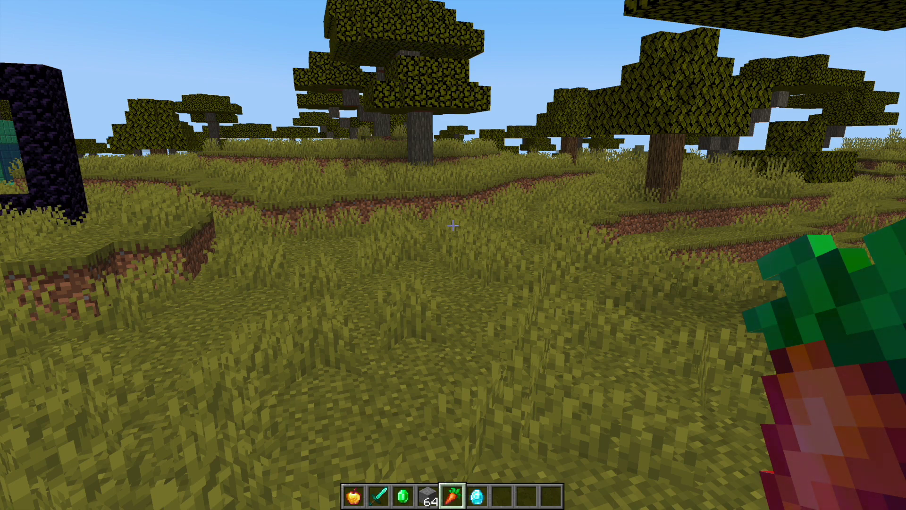
Step: Redeem the held "test" voucher, confirm the action, and read its rewards in the chat history
{"action": "right_click", "coordinate": [454, 226]}
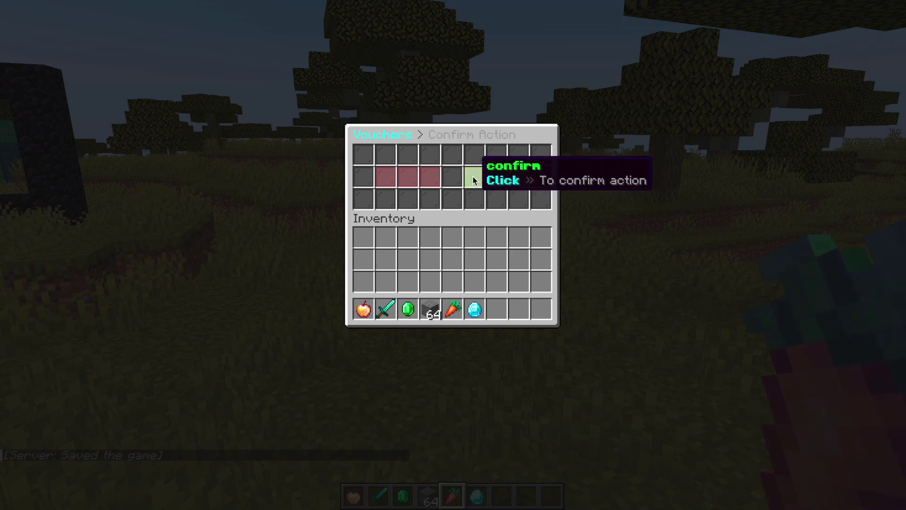
{"action": "left_click", "coordinate": [474, 176]}
{"action": "key", "text": "t"}
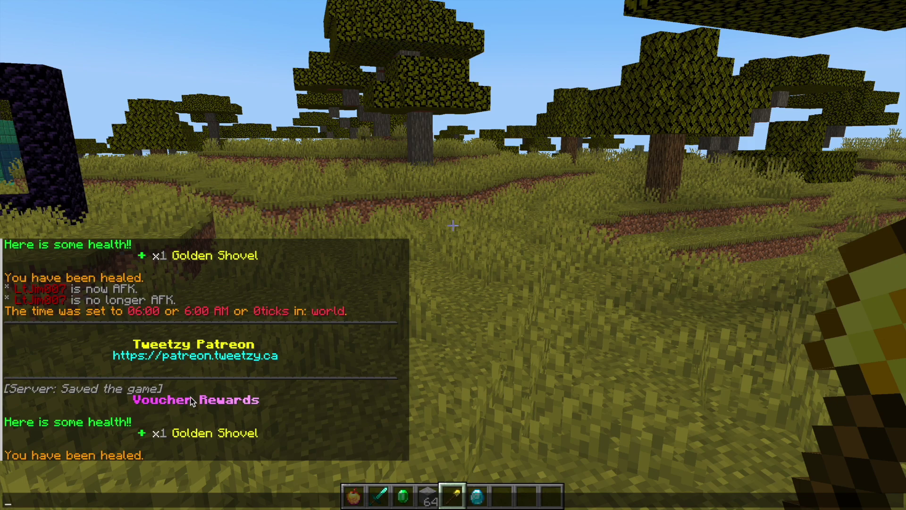
{"action": "key", "text": "Escape"}
Step: Redeem the "diamond" voucher and choose the paper reward instead of the diamond
{"action": "key", "text": "w"}
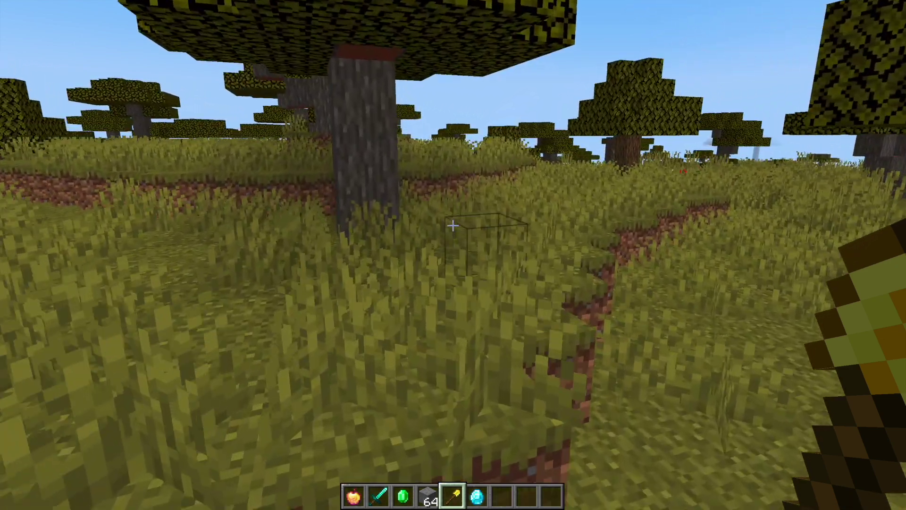
{"action": "key", "text": "6"}
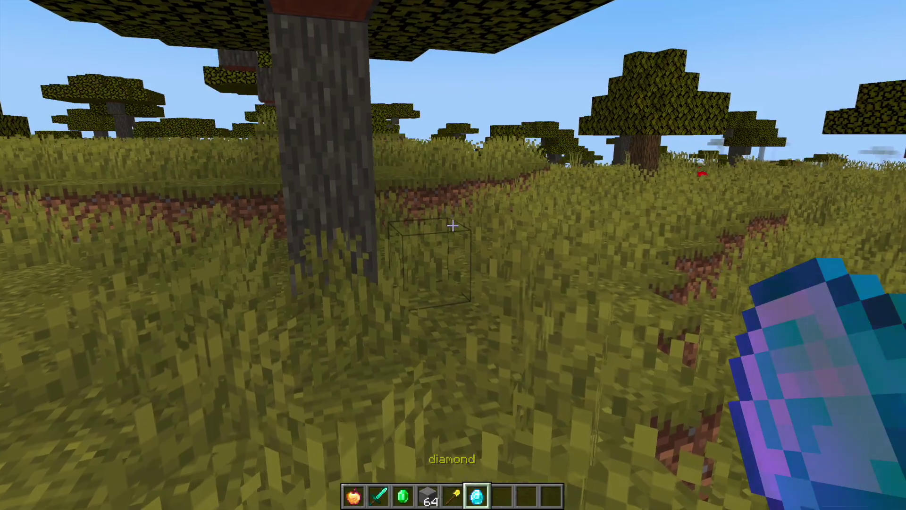
{"action": "right_click", "coordinate": [453, 226]}
{"action": "left_click", "coordinate": [474, 176]}
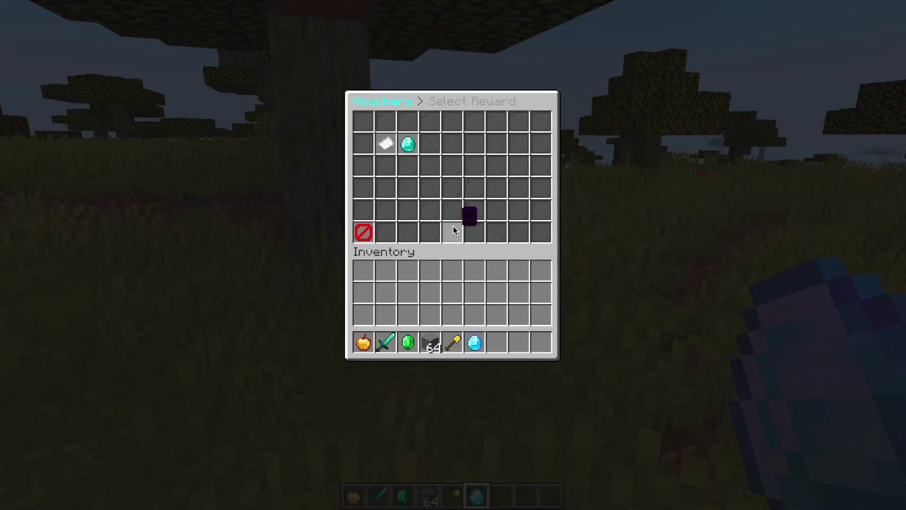
{"action": "left_click", "coordinate": [391, 146]}
{"action": "key", "text": "w"}
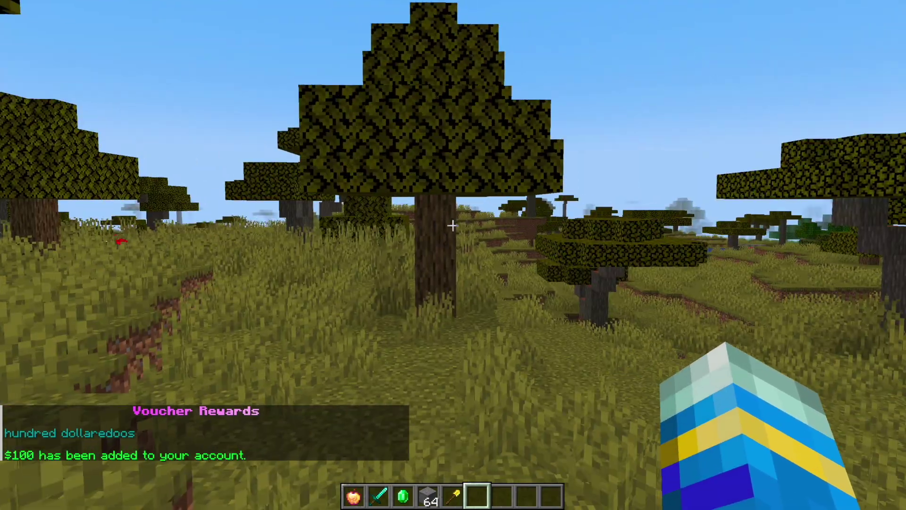
{"action": "key", "text": "w"}
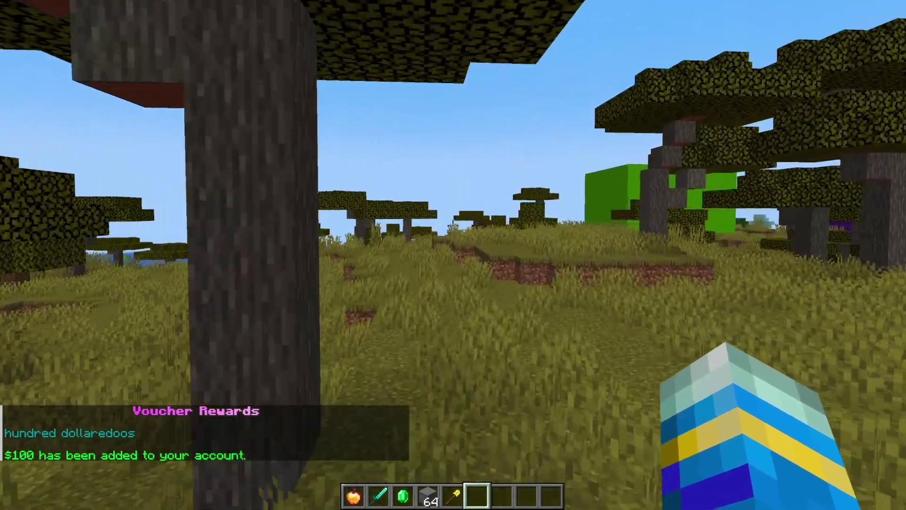
{"action": "key", "text": "w"}
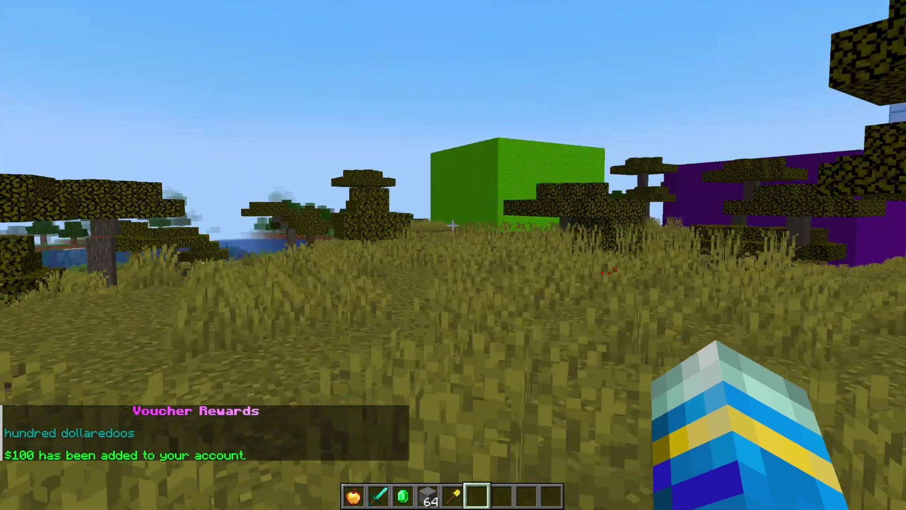
{"action": "type", "text": "w"}
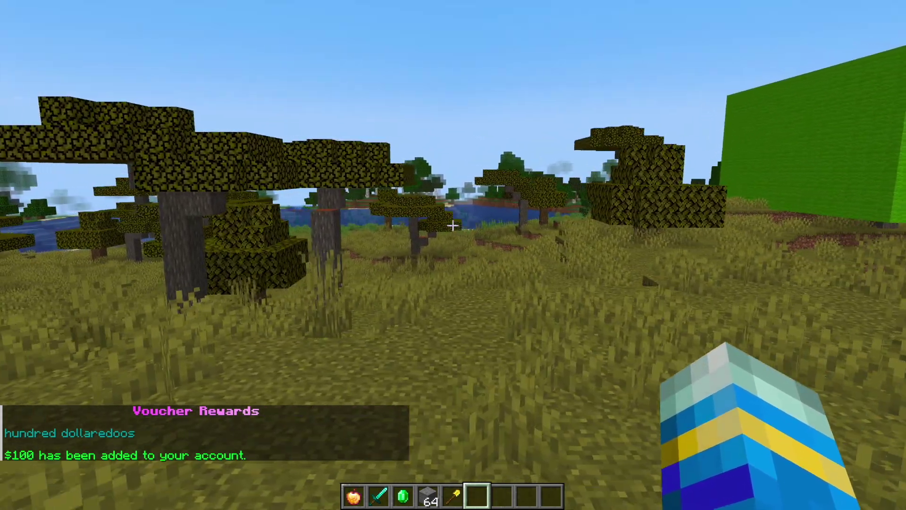
Step: Create a new voucher with the ID "serverminer" from the voucher list opened with /vouchers
{"action": "type", "text": "/vouchers"}
{"action": "key", "text": "Return"}
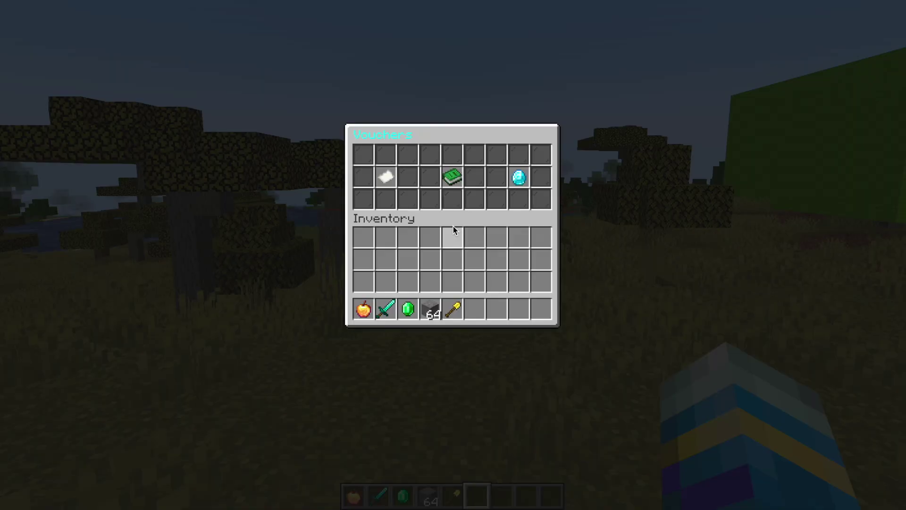
{"action": "left_click", "coordinate": [391, 177]}
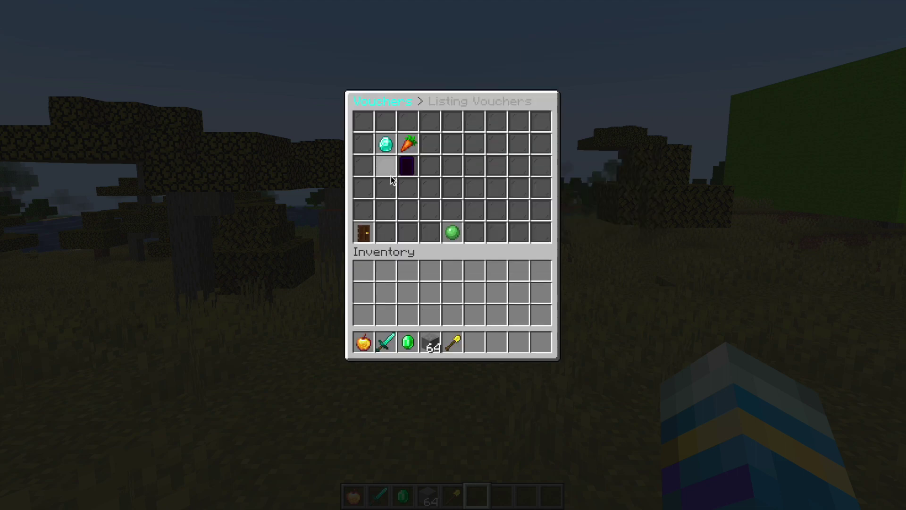
{"action": "left_click", "coordinate": [452, 233]}
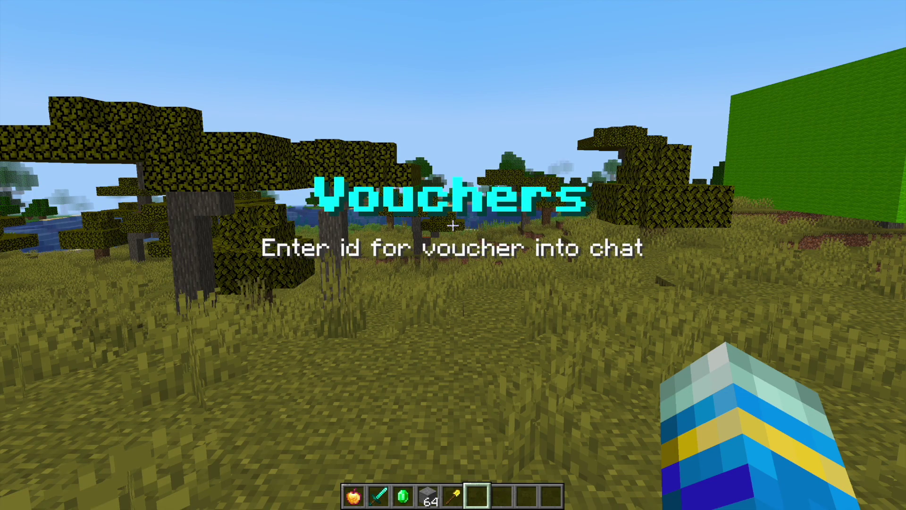
{"action": "key", "text": "t"}
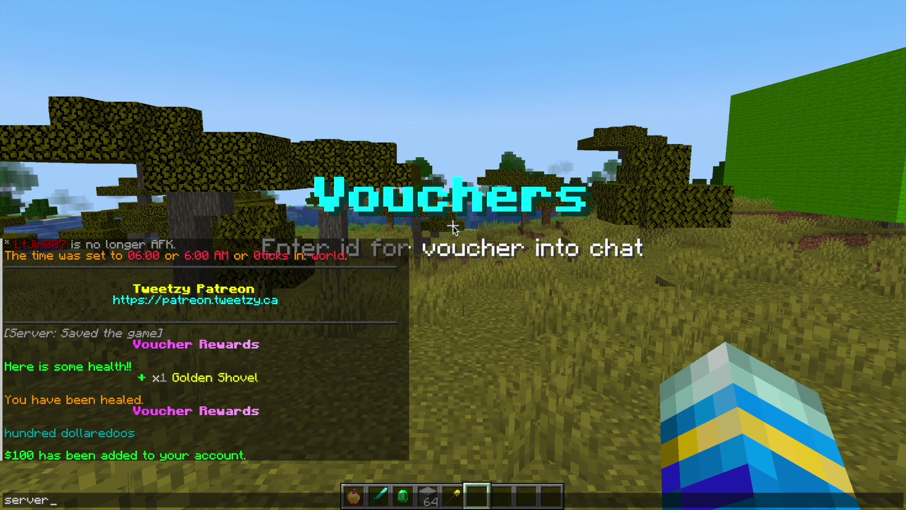
{"action": "type", "text": "serverminer"}
{"action": "key", "text": "Return"}
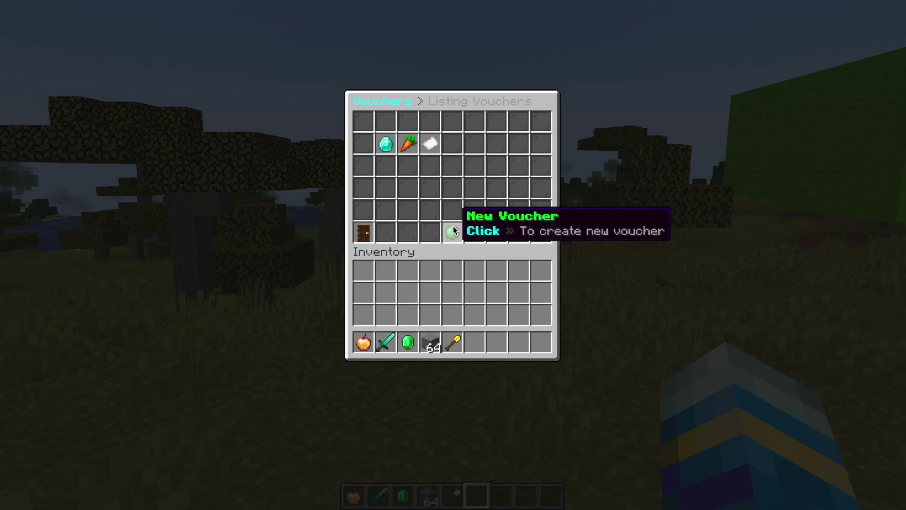
Step: Open the serverminer voucher for editing and page through the materials offered for its voucher item
{"action": "right_click", "coordinate": [424, 147]}
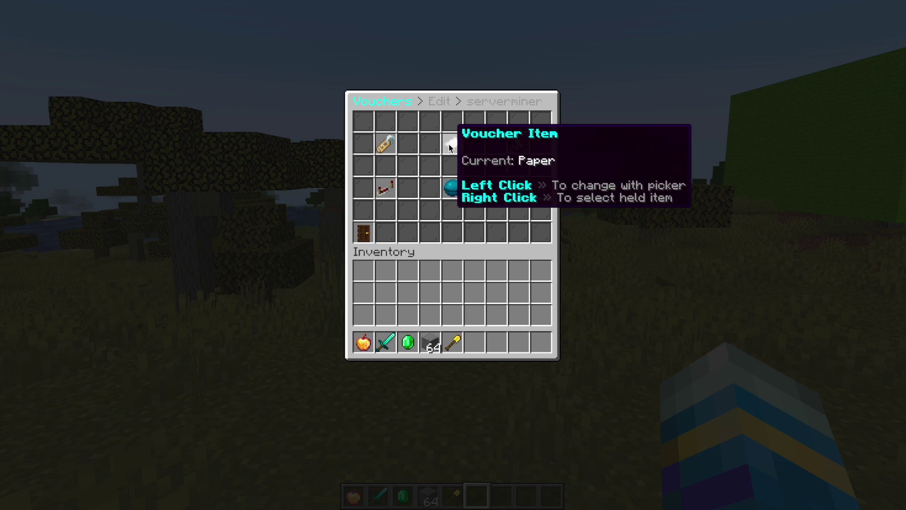
{"action": "left_click", "coordinate": [451, 144]}
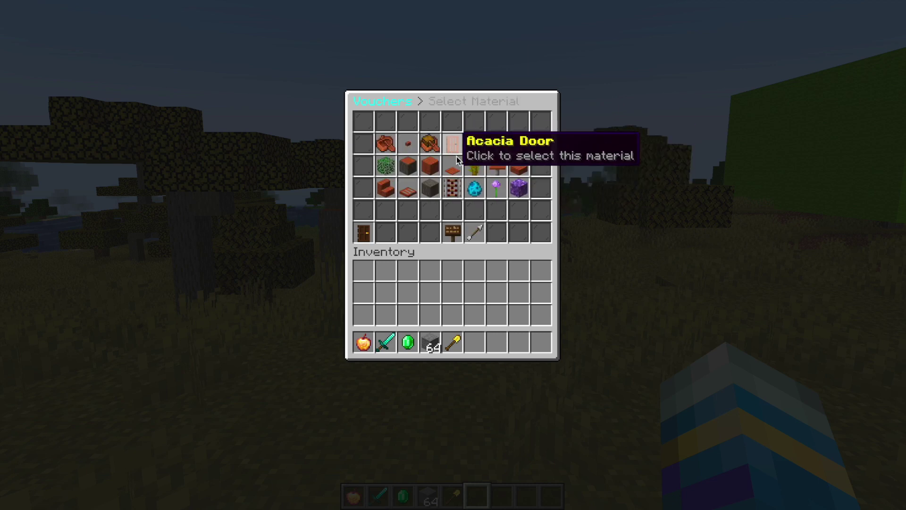
{"action": "left_click", "coordinate": [474, 232]}
{"action": "left_click", "coordinate": [474, 232]}
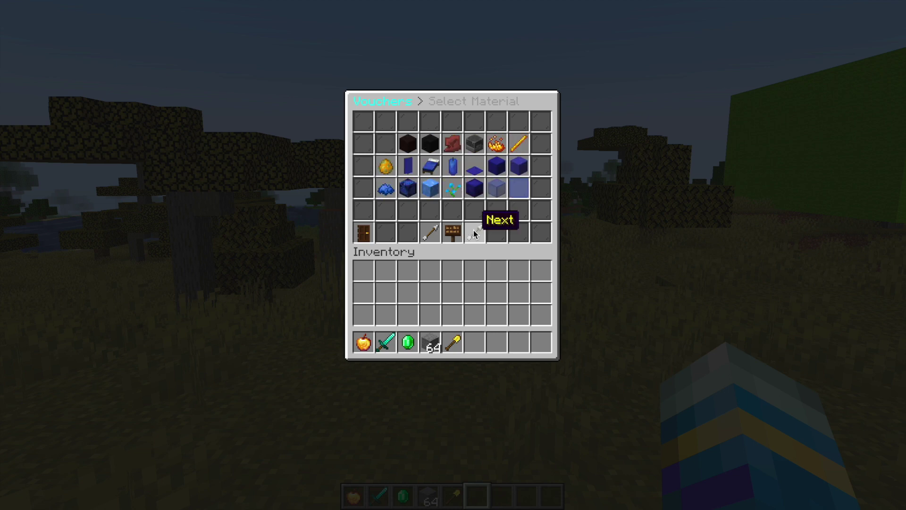
{"action": "left_click", "coordinate": [473, 232]}
{"action": "left_click", "coordinate": [473, 232]}
{"action": "left_click", "coordinate": [474, 232]}
{"action": "left_click", "coordinate": [474, 234]}
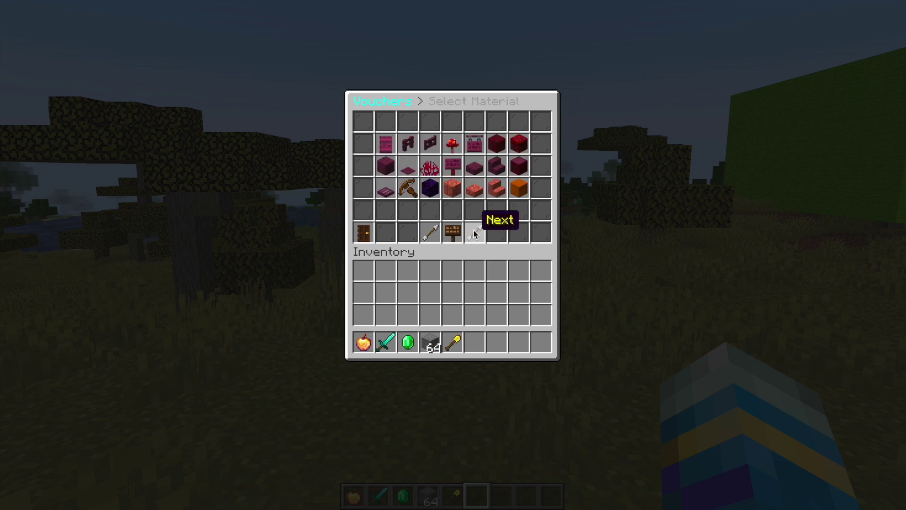
{"action": "left_click", "coordinate": [472, 233]}
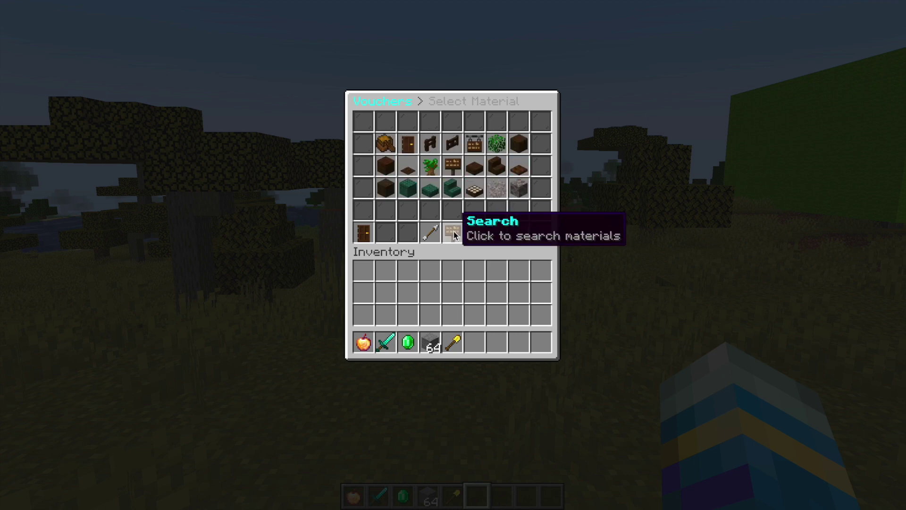
Step: Search the materials for "iron" and set the serverminer voucher's item to iron horse armor
{"action": "left_click", "coordinate": [454, 231]}
{"action": "type", "text": "t"}
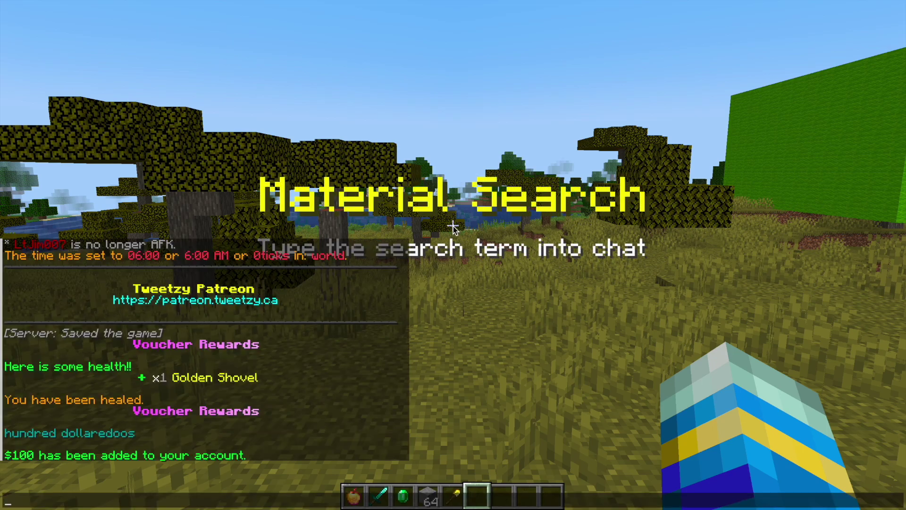
{"action": "type", "text": "iron"}
{"action": "key", "text": "Return"}
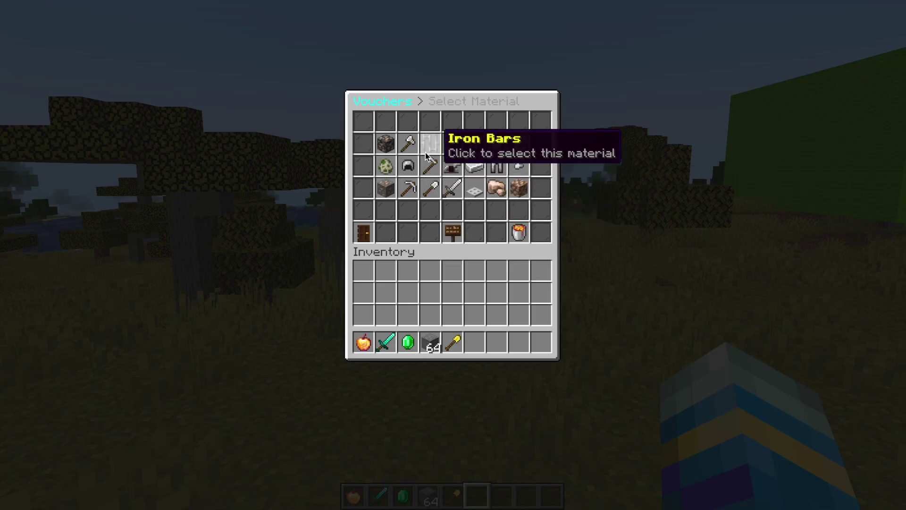
{"action": "left_click", "coordinate": [454, 168]}
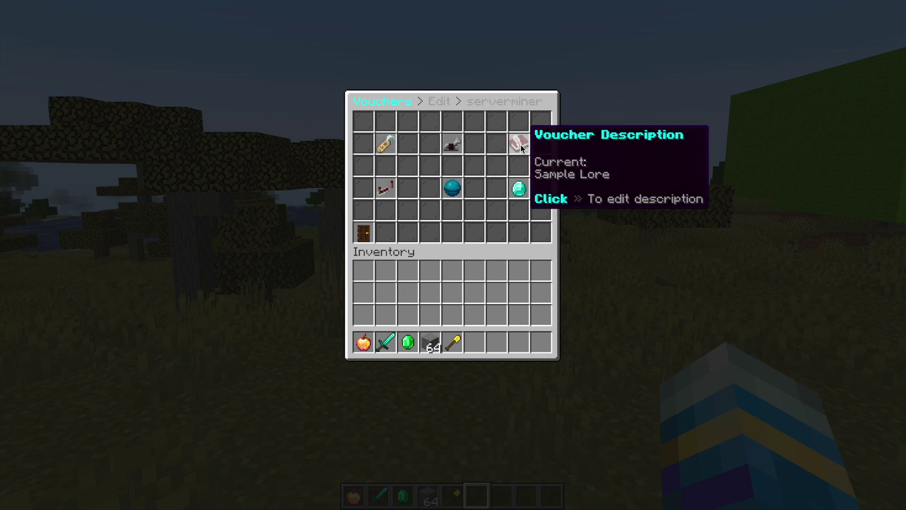
Step: Add the lore line "&aline 1" to the serverminer voucher's description and delete the "Sample Lore" line
{"action": "left_click", "coordinate": [520, 145]}
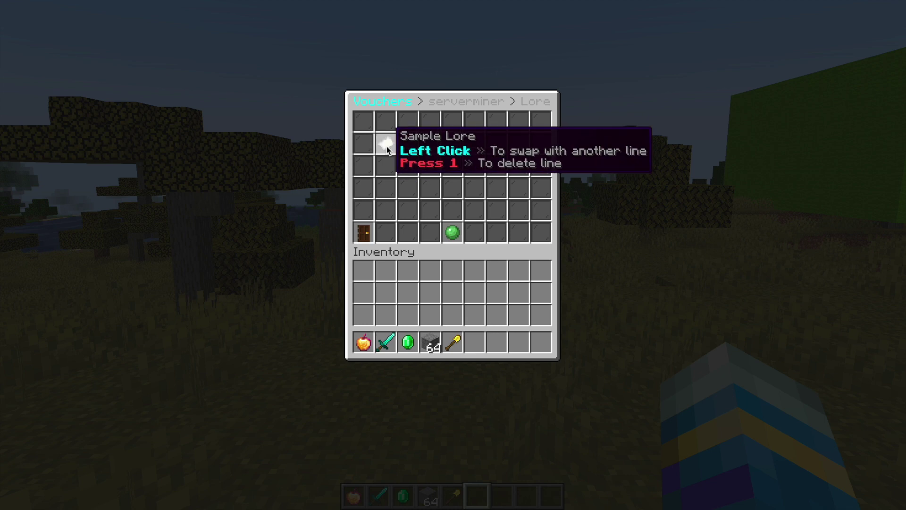
{"action": "left_click", "coordinate": [453, 234]}
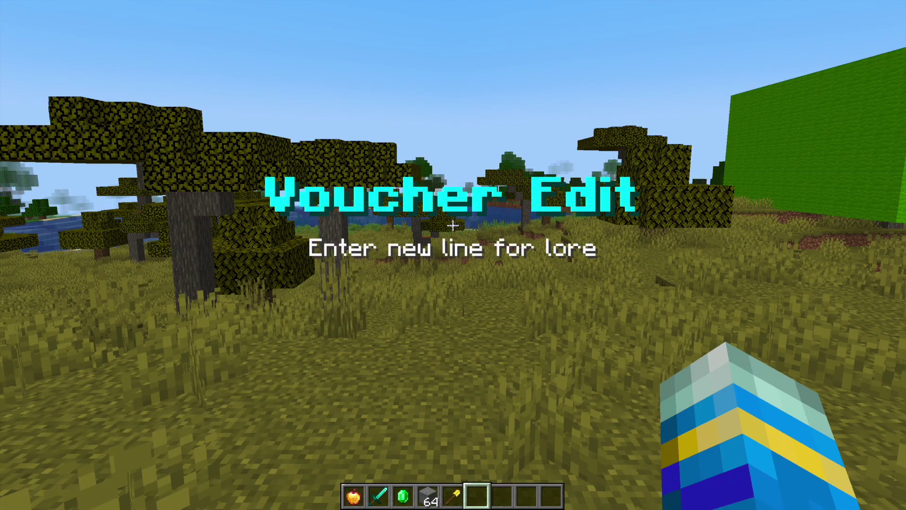
{"action": "type", "text": "t&aline 1"}
{"action": "key", "text": "Return"}
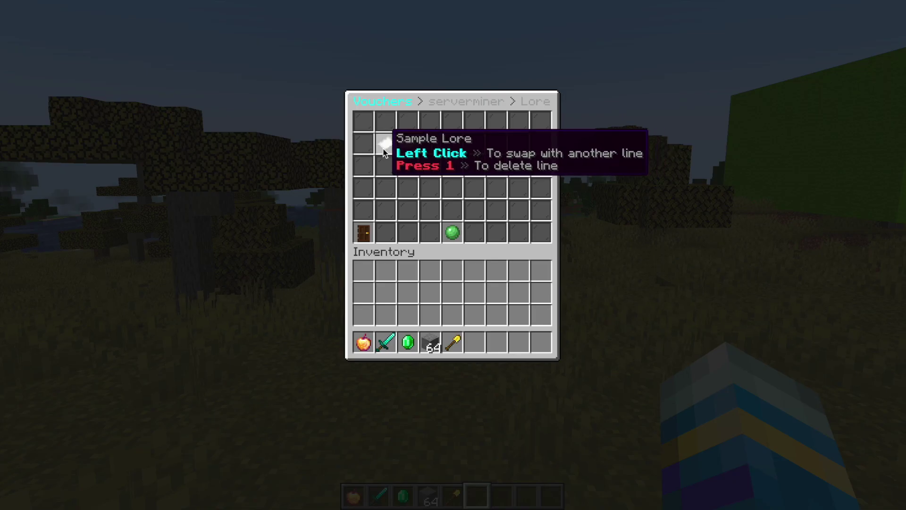
{"action": "key", "text": "1"}
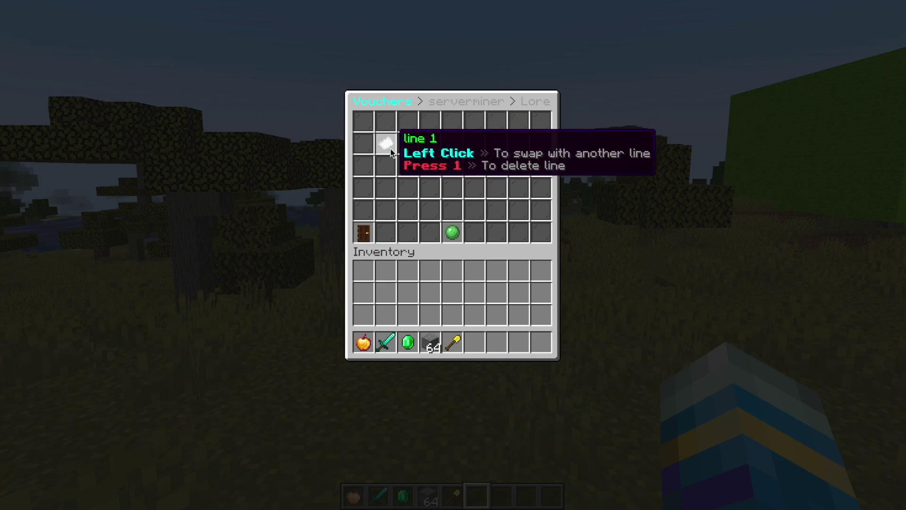
Step: Add another lore line beginning with "&2line" to the serverminer voucher and return to the voucher's edit menu
{"action": "left_click", "coordinate": [454, 232]}
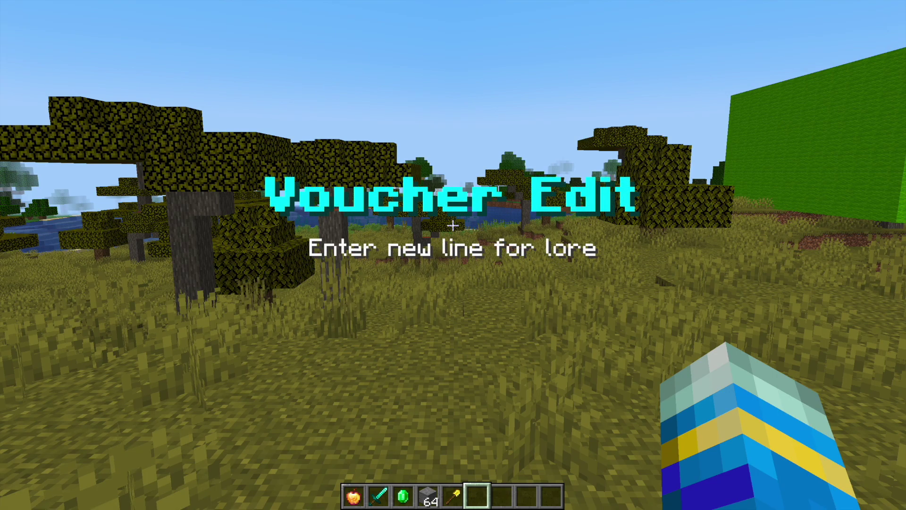
{"action": "type", "text": "t&"}
{"action": "type", "text": "2line"}
{"action": "key", "text": "Return"}
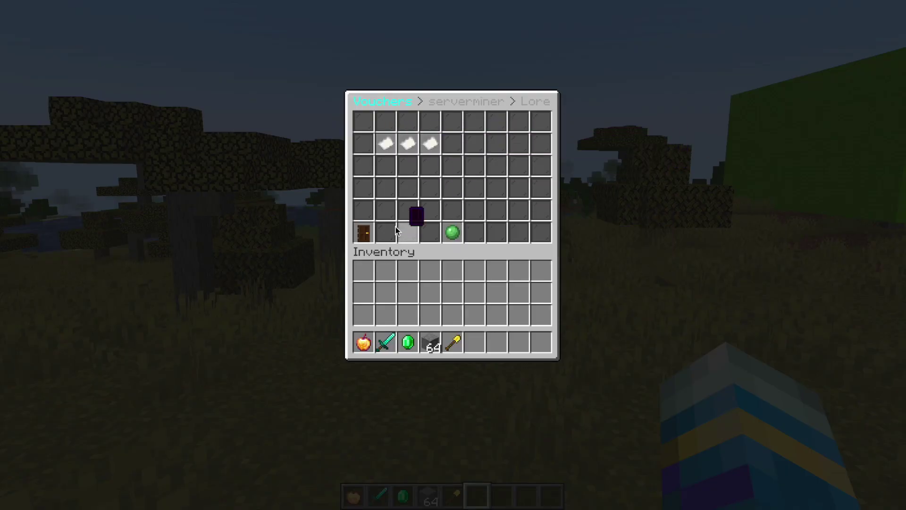
{"action": "left_click", "coordinate": [364, 233]}
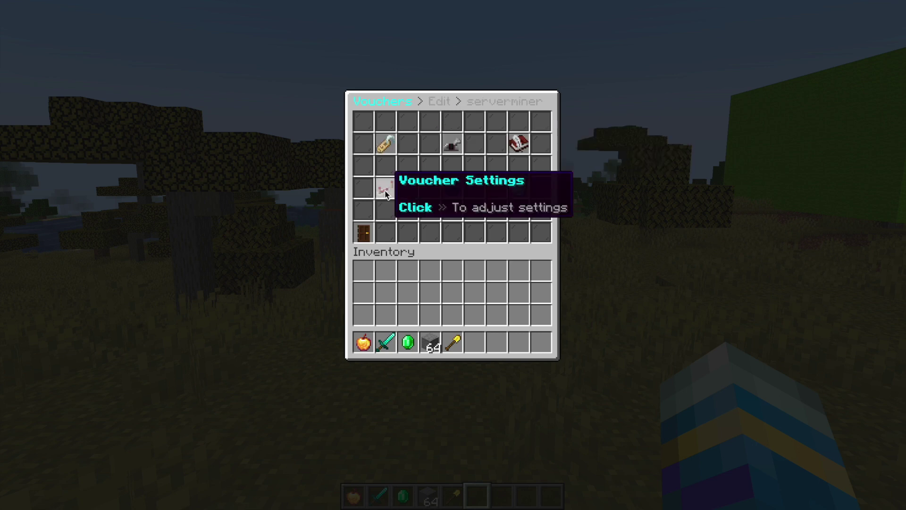
Step: Set the maximum uses to 2 in the serverminer voucher's settings
{"action": "left_click", "coordinate": [385, 191]}
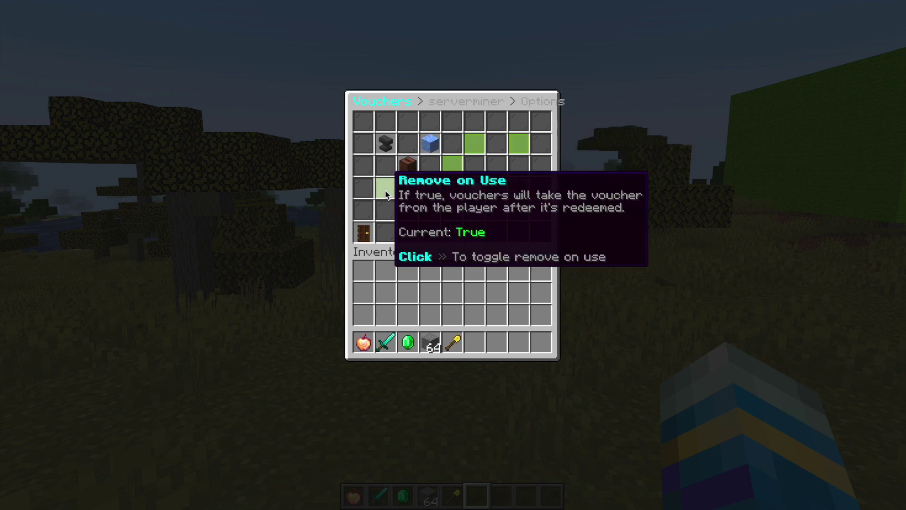
{"action": "left_click", "coordinate": [382, 148]}
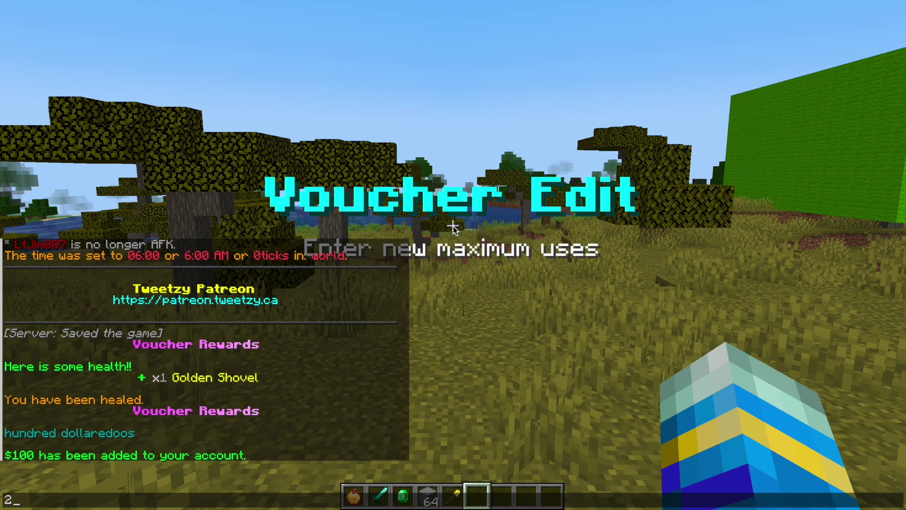
{"action": "type", "text": "2"}
{"action": "key", "text": "Return"}
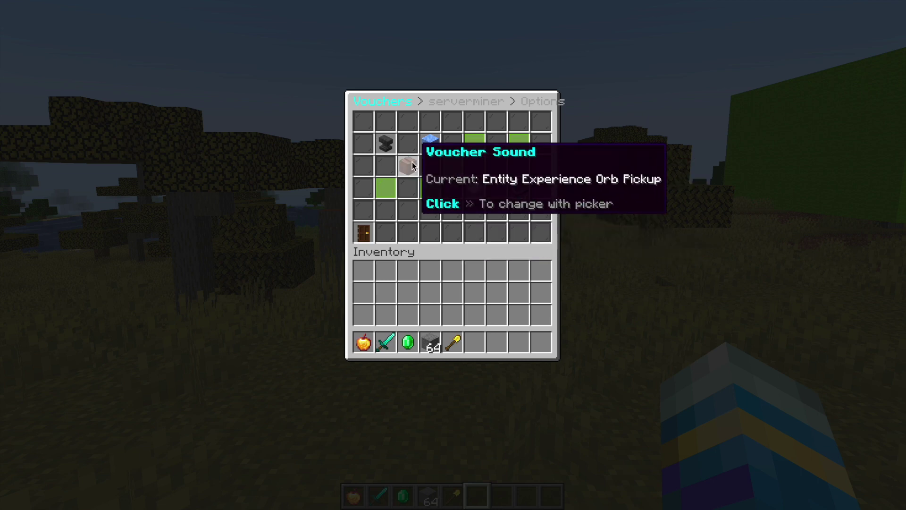
Step: Choose a new voucher sound from the second page of available sounds and set the voucher's cooldown to 20
{"action": "left_click", "coordinate": [408, 165]}
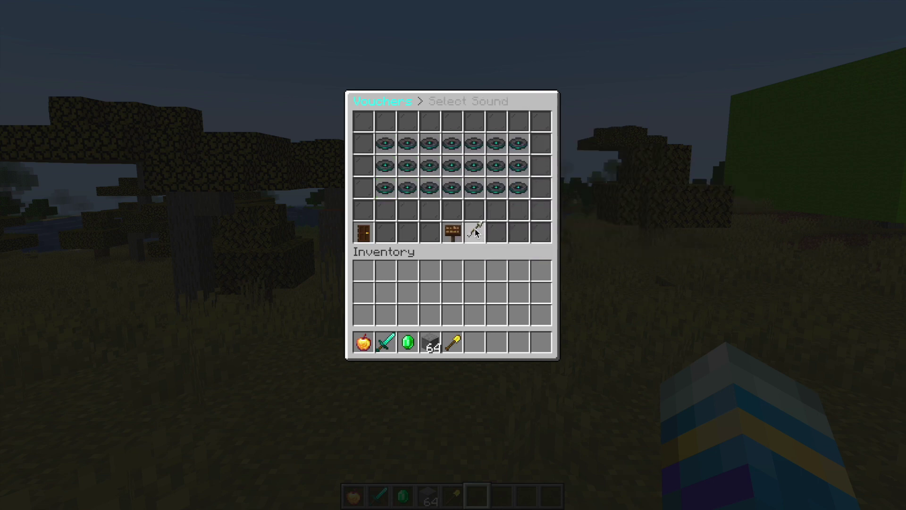
{"action": "left_click", "coordinate": [475, 228]}
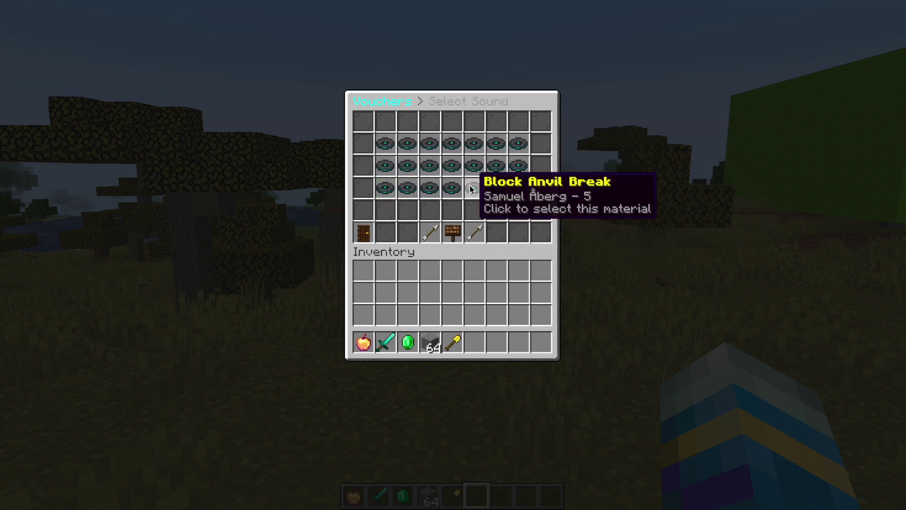
{"action": "left_click", "coordinate": [446, 167]}
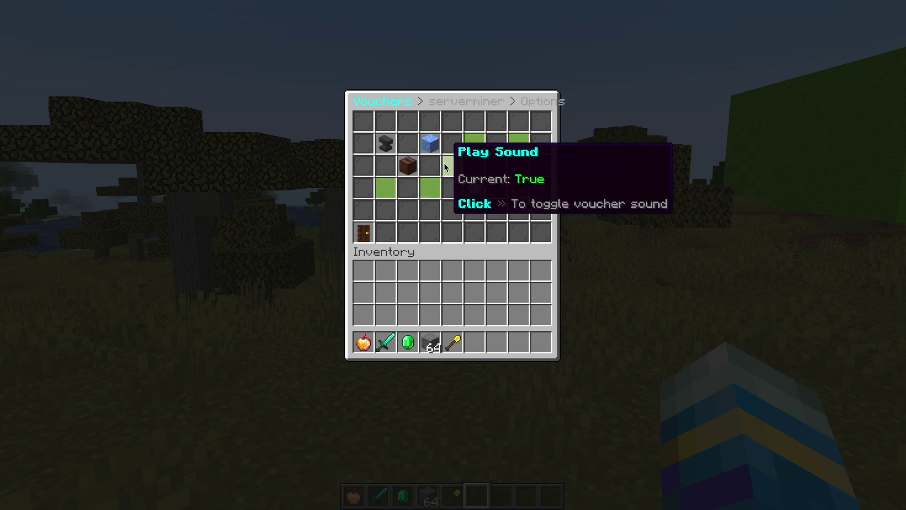
{"action": "left_click", "coordinate": [428, 144]}
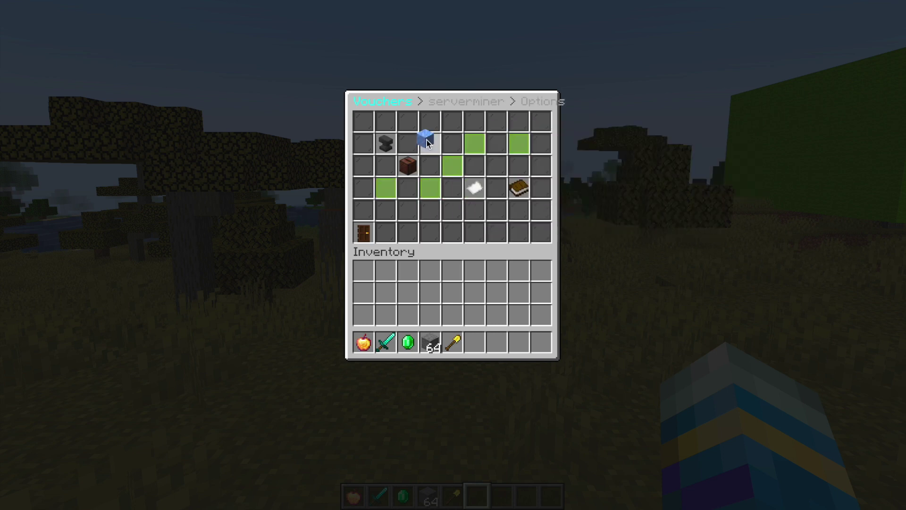
{"action": "type", "text": "t20"}
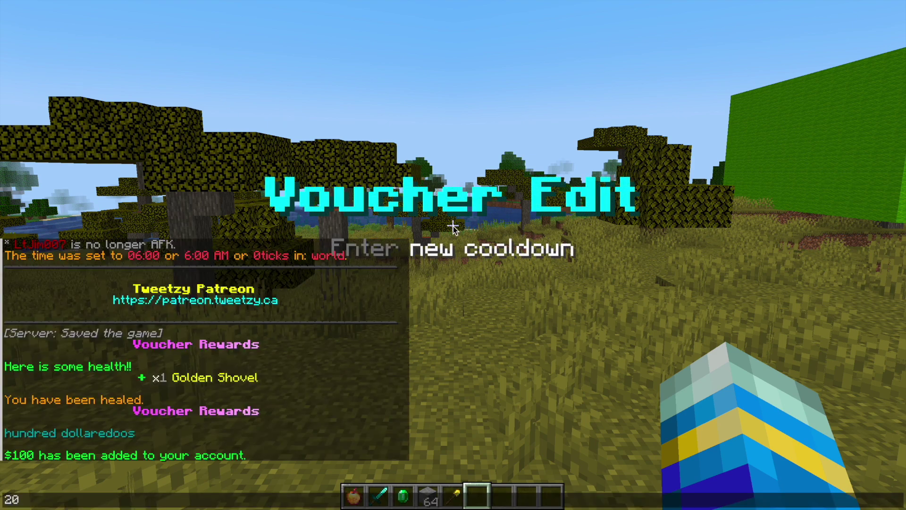
{"action": "key", "text": "Return"}
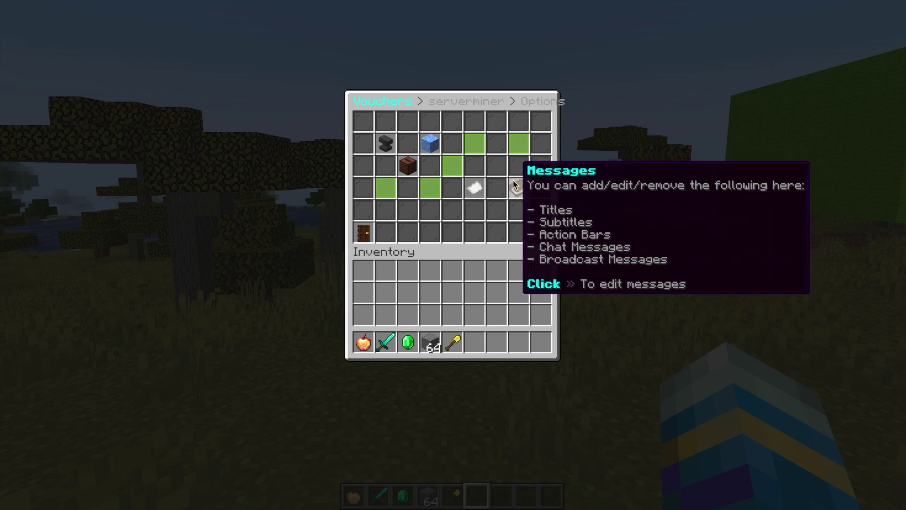
Step: Create a title message for the serverminer voucher reading "&ahere is your voucher"
{"action": "left_click", "coordinate": [513, 184]}
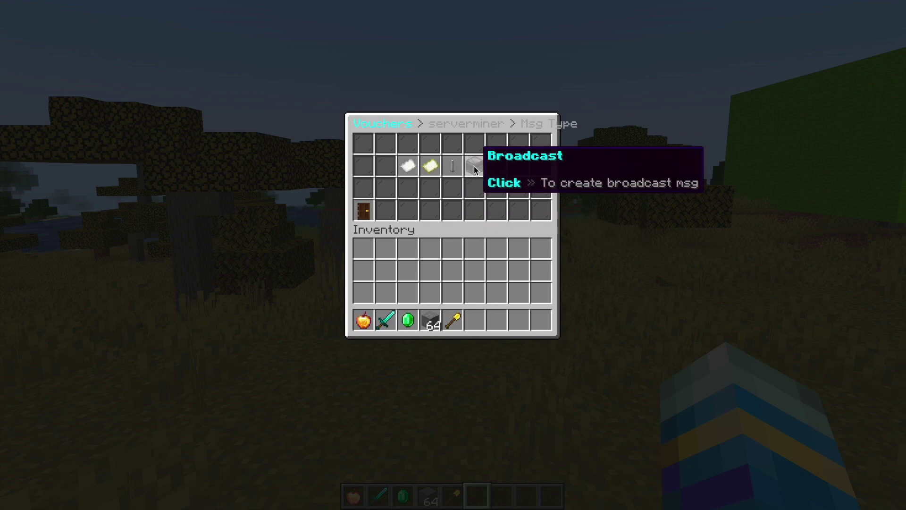
{"action": "left_click", "coordinate": [422, 165]}
{"action": "type", "text": "t&a"}
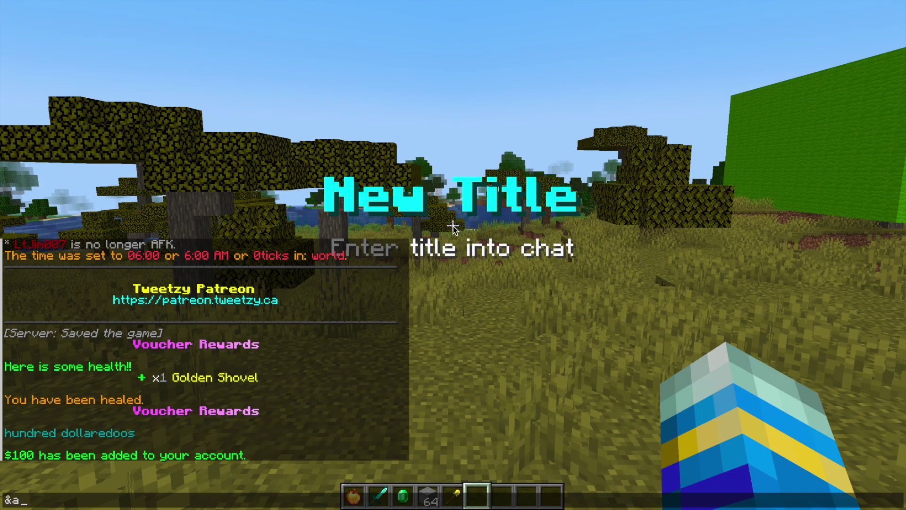
{"action": "type", "text": "here is your vouch"}
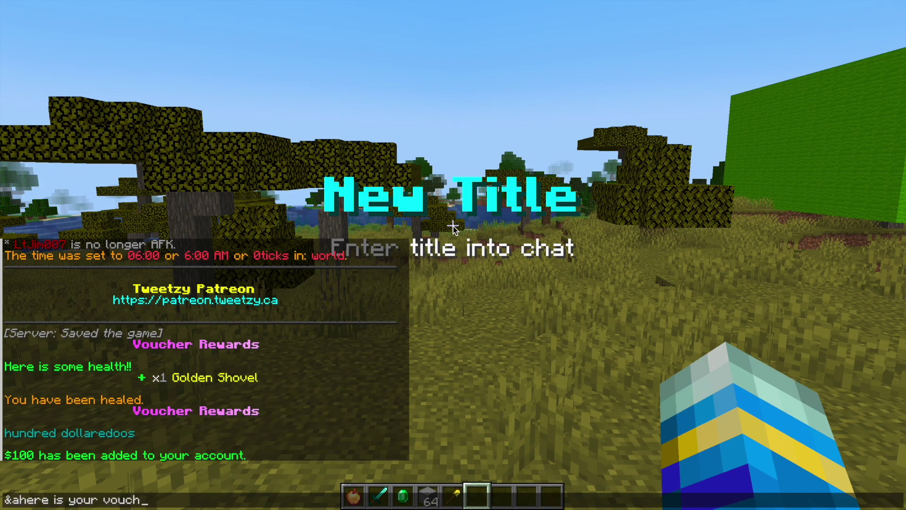
{"action": "type", "text": "er"}
{"action": "key", "text": "Return"}
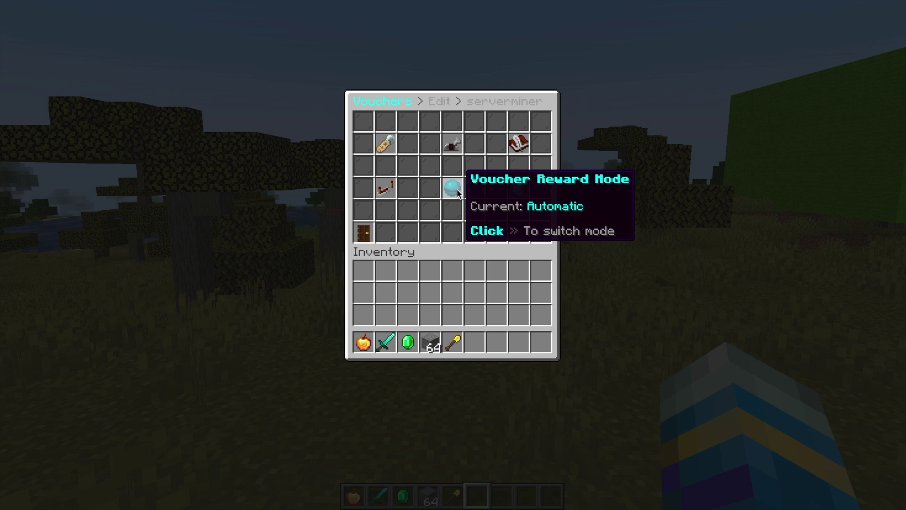
Step: Switch the serverminer voucher's reward mode to Reward Select and advance the mode once more
{"action": "left_click", "coordinate": [452, 188]}
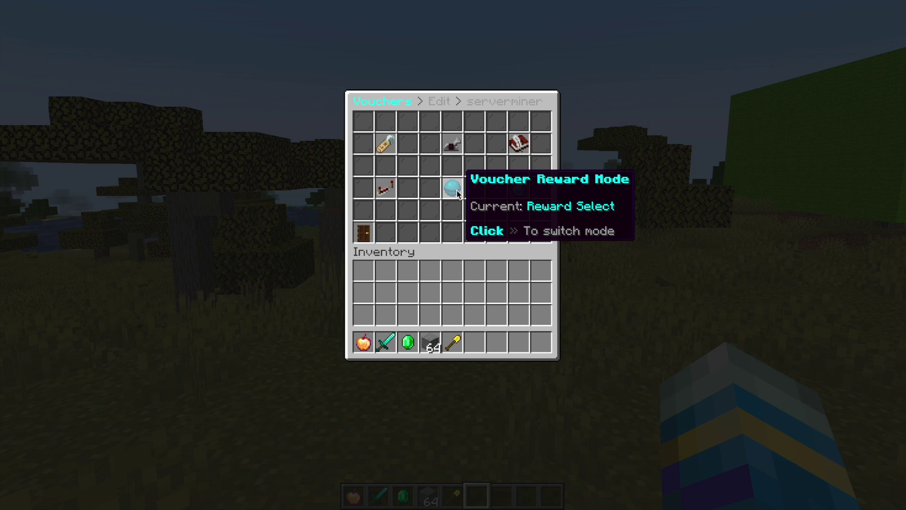
{"action": "left_click", "coordinate": [453, 189]}
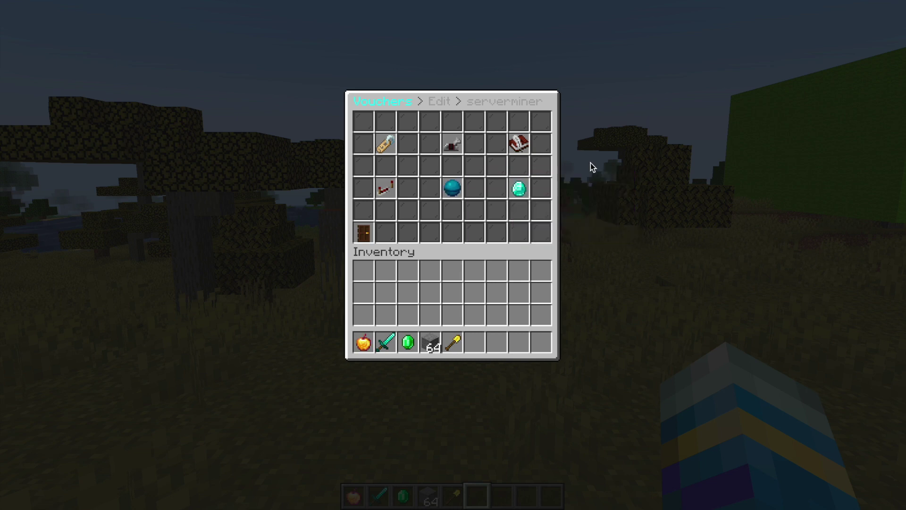
Step: Create an item reward for the serverminer voucher using the emerald from the inventory, with a reward chance of 90
{"action": "left_click", "coordinate": [518, 190]}
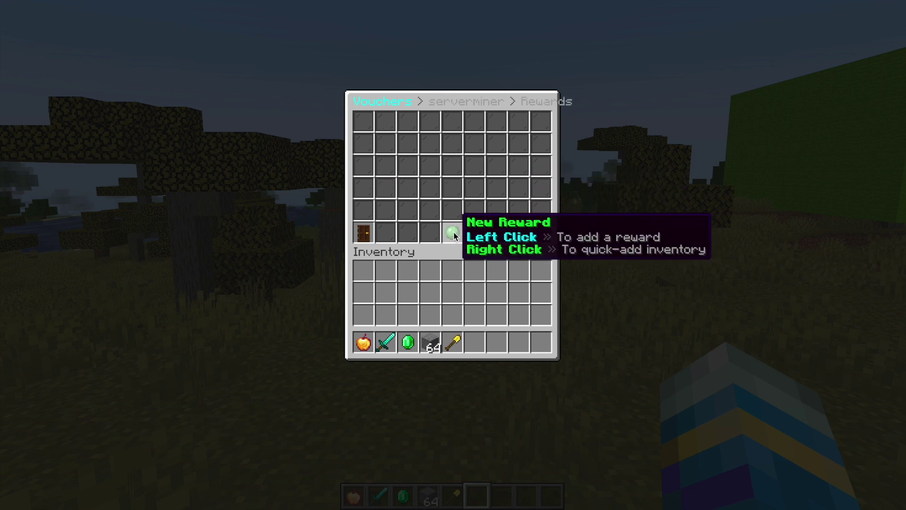
{"action": "left_click", "coordinate": [454, 234]}
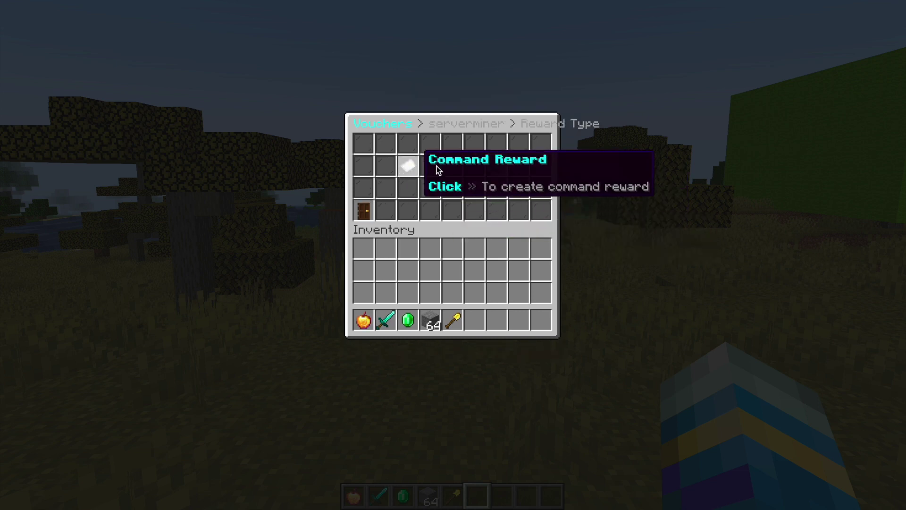
{"action": "left_click", "coordinate": [495, 164]}
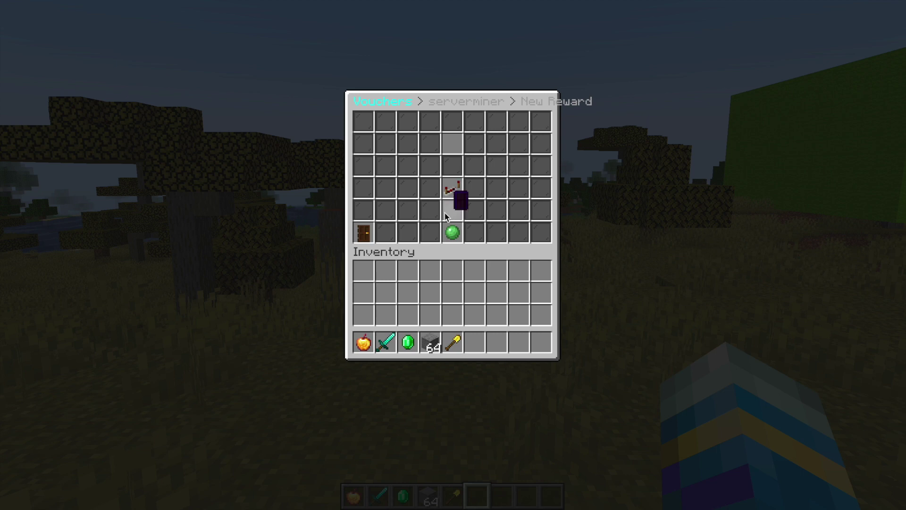
{"action": "left_click", "coordinate": [408, 342]}
{"action": "left_click", "coordinate": [453, 144]}
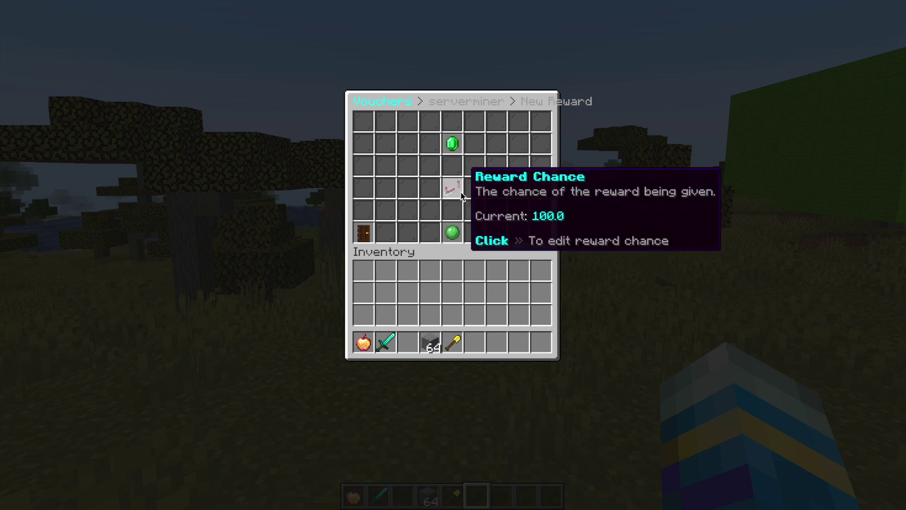
{"action": "left_click", "coordinate": [459, 186]}
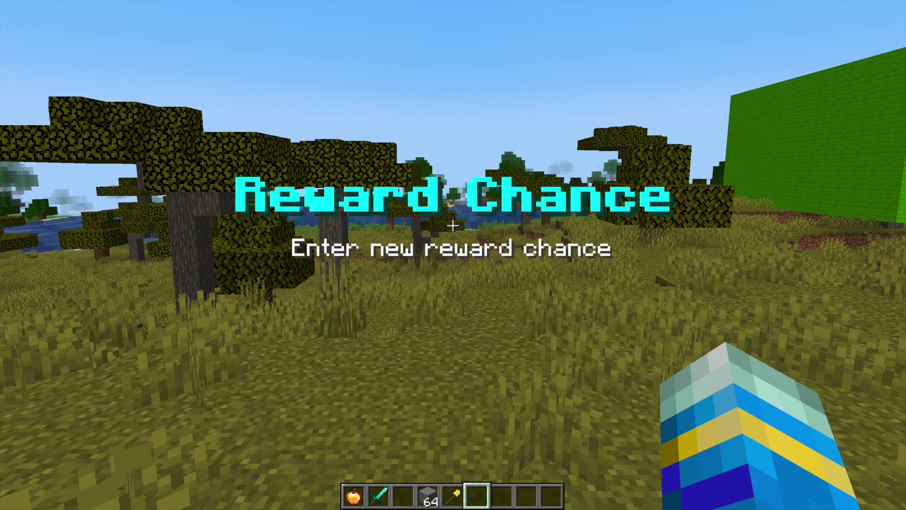
{"action": "type", "text": "t90"}
{"action": "key", "text": "Return"}
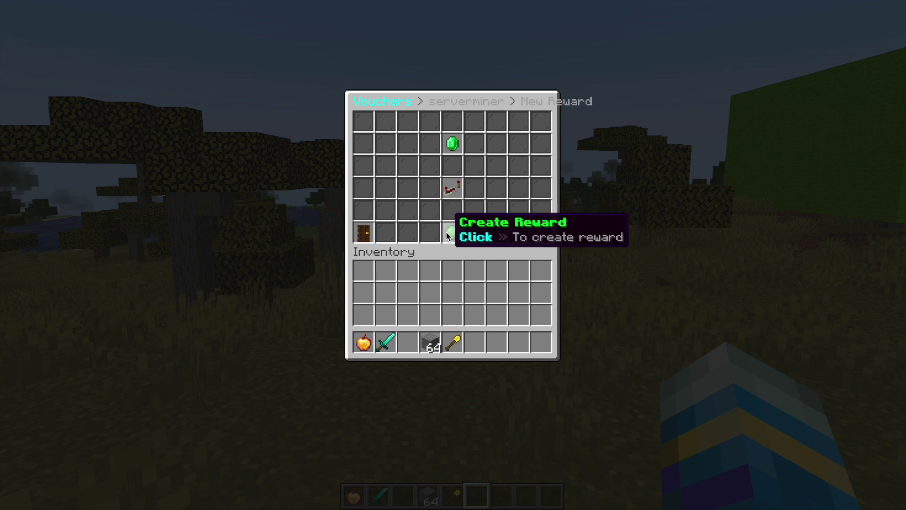
{"action": "left_click", "coordinate": [452, 233]}
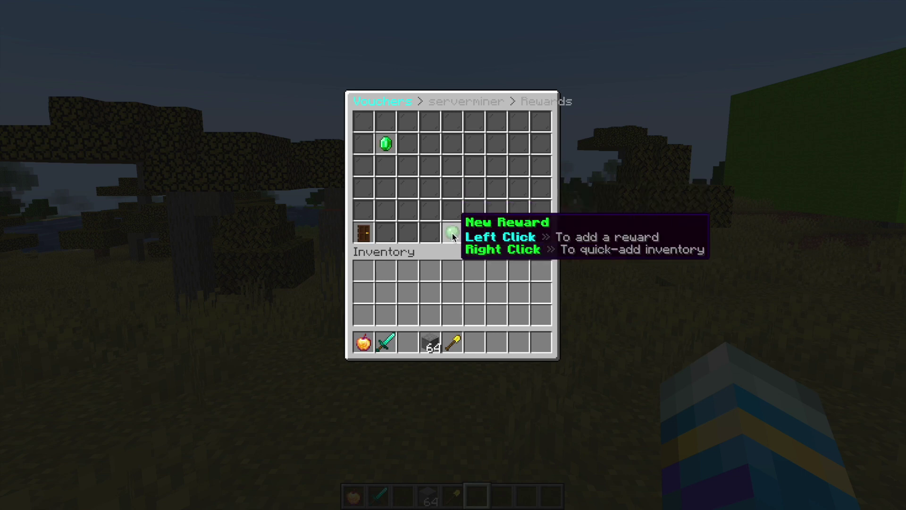
Step: Start a new command reward for the serverminer voucher with the command "eco give %player% 500"
{"action": "left_click", "coordinate": [452, 234]}
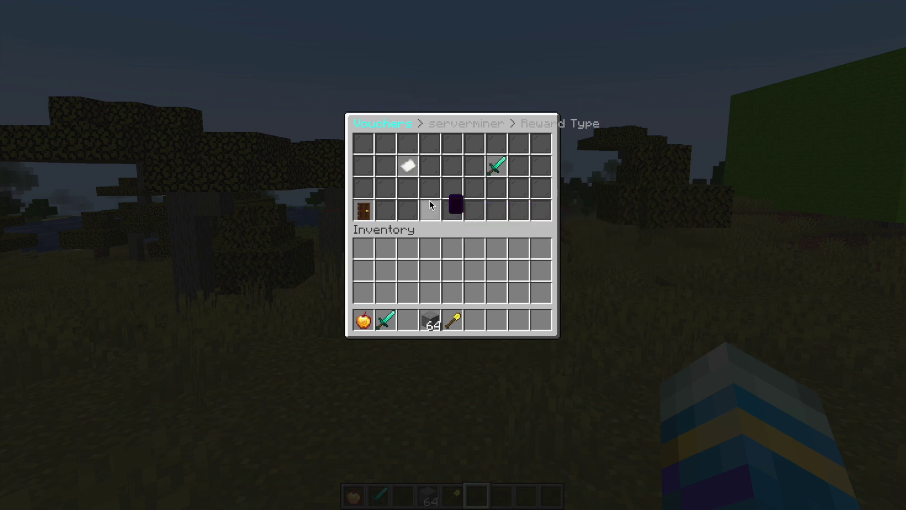
{"action": "left_click", "coordinate": [408, 168]}
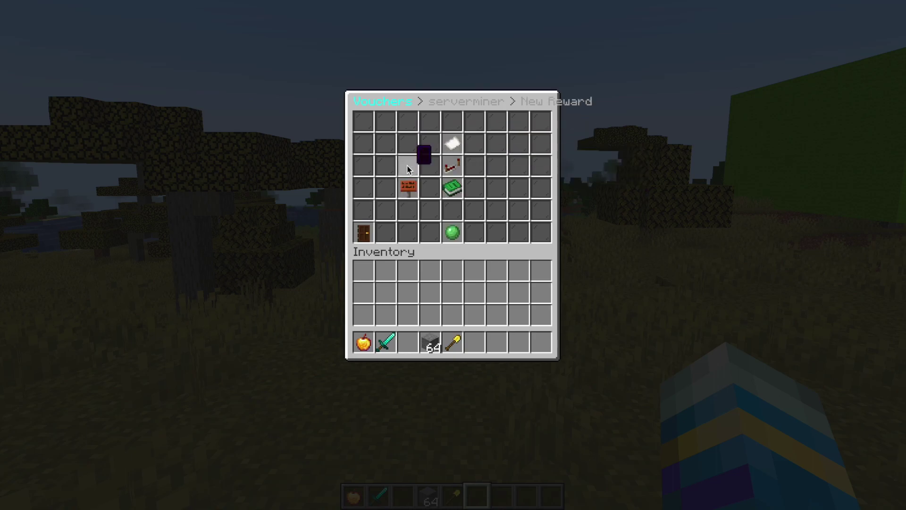
{"action": "left_click", "coordinate": [445, 146]}
{"action": "type", "text": "eco give %player% 500"}
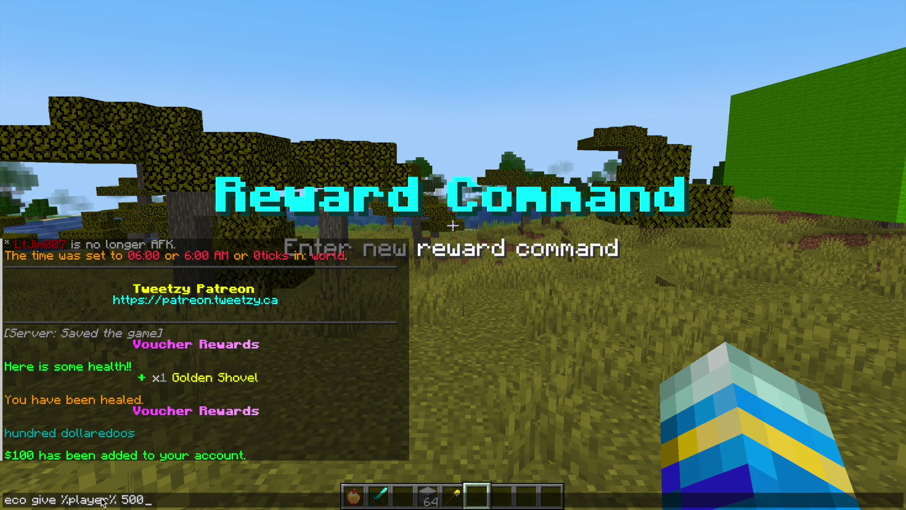
{"action": "key", "text": "Return"}
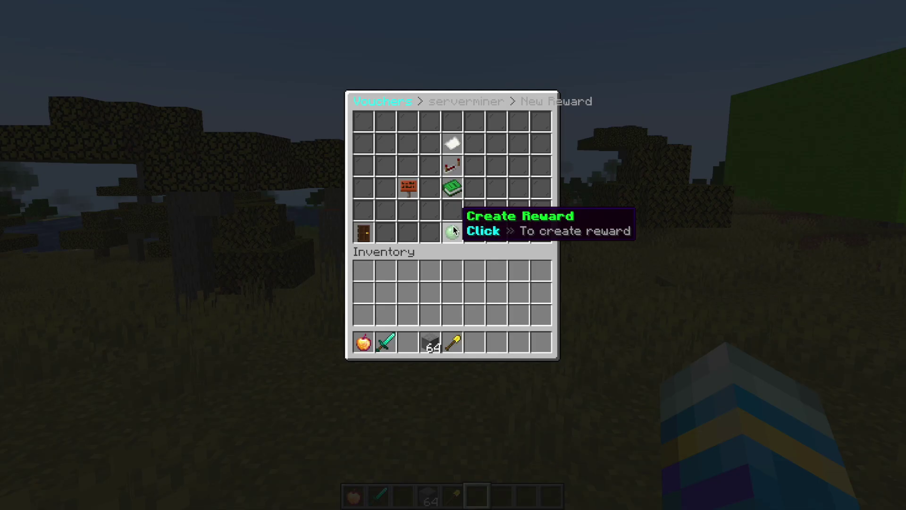
Step: Set the command reward's chance to 50 and its delay to 40
{"action": "left_click", "coordinate": [454, 192]}
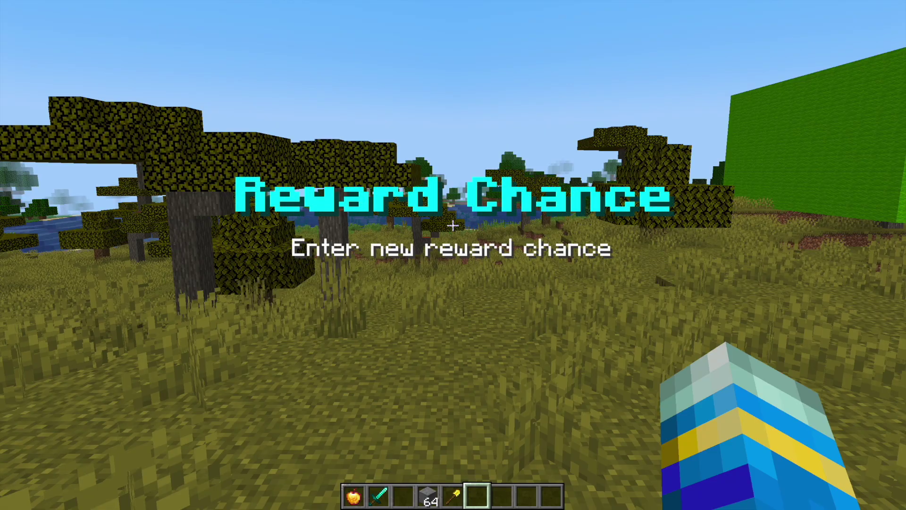
{"action": "type", "text": "t50"}
{"action": "key", "text": "Return"}
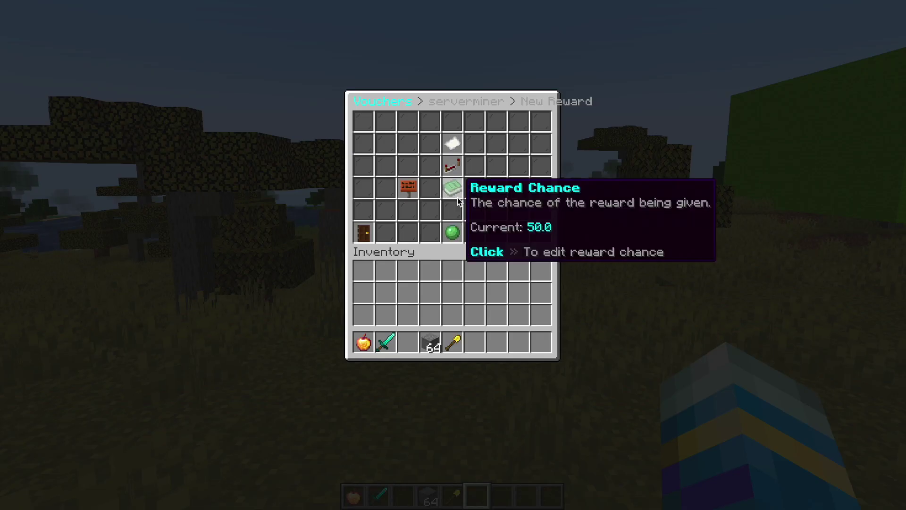
{"action": "left_click", "coordinate": [452, 166]}
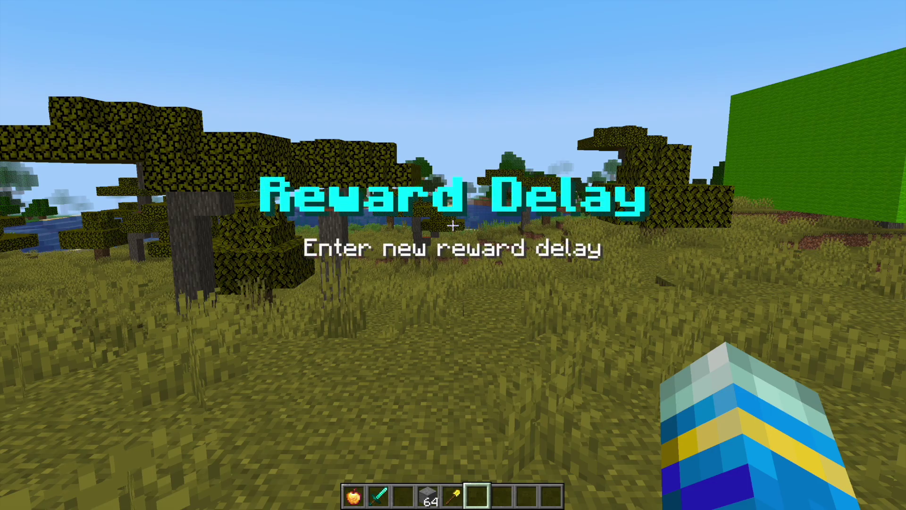
{"action": "type", "text": "t40"}
{"action": "key", "text": "Return"}
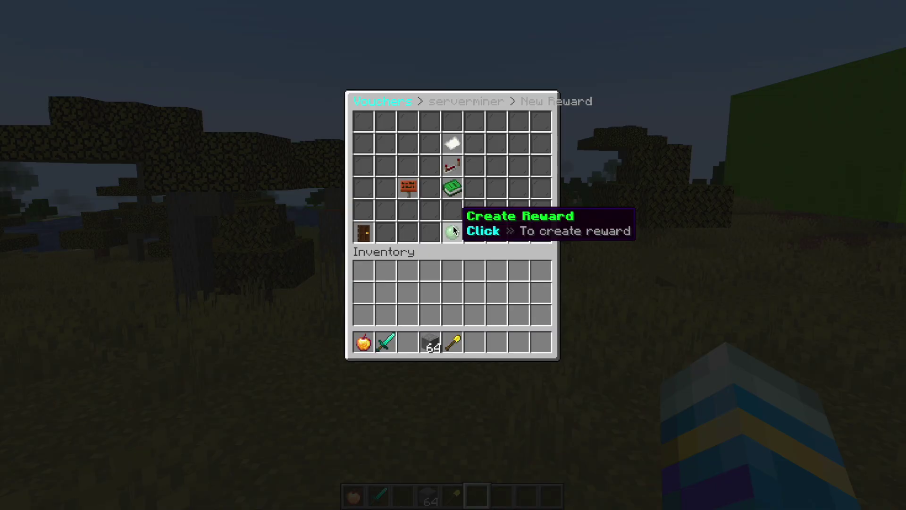
Step: Set the command reward's message to "&aenjoy your money"
{"action": "left_click", "coordinate": [416, 183]}
{"action": "type", "text": "t&a"}
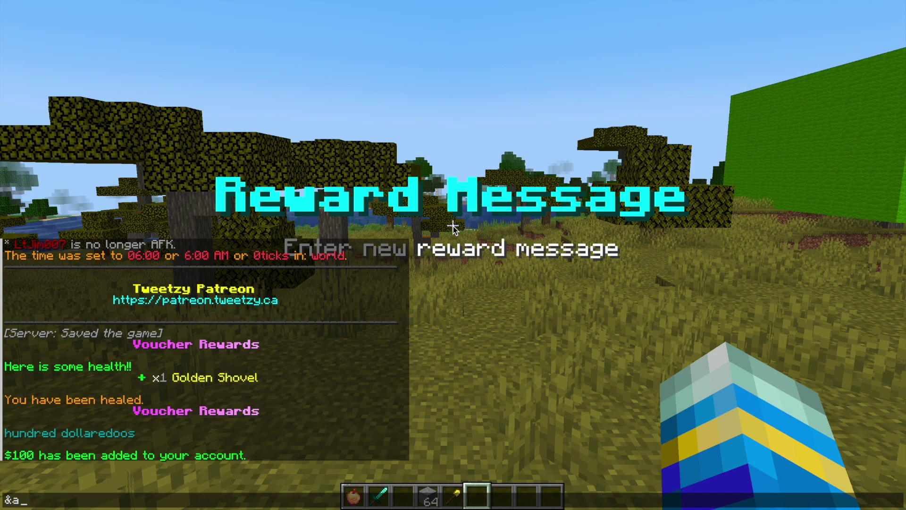
{"action": "type", "text": "enjoy your money"}
{"action": "key", "text": "Return"}
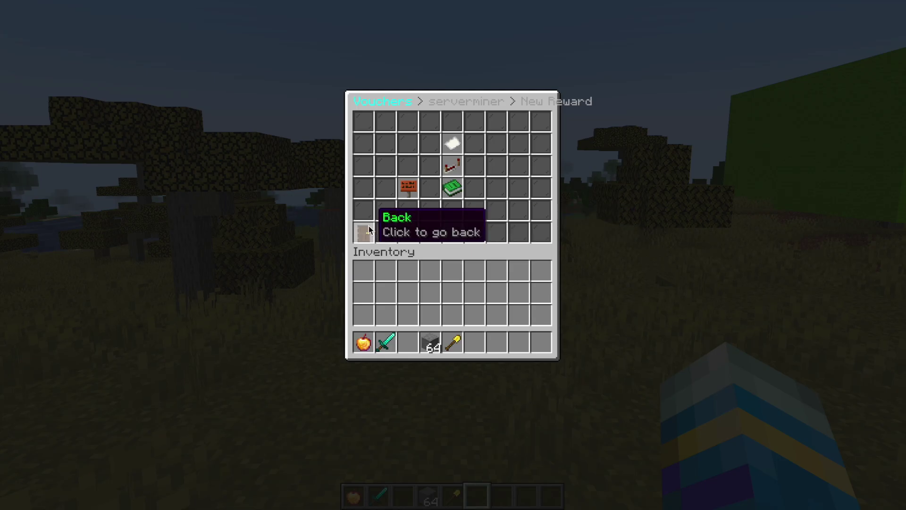
Step: Create the configured command reward for the serverminer voucher and return to the list of all vouchers
{"action": "left_click", "coordinate": [451, 229]}
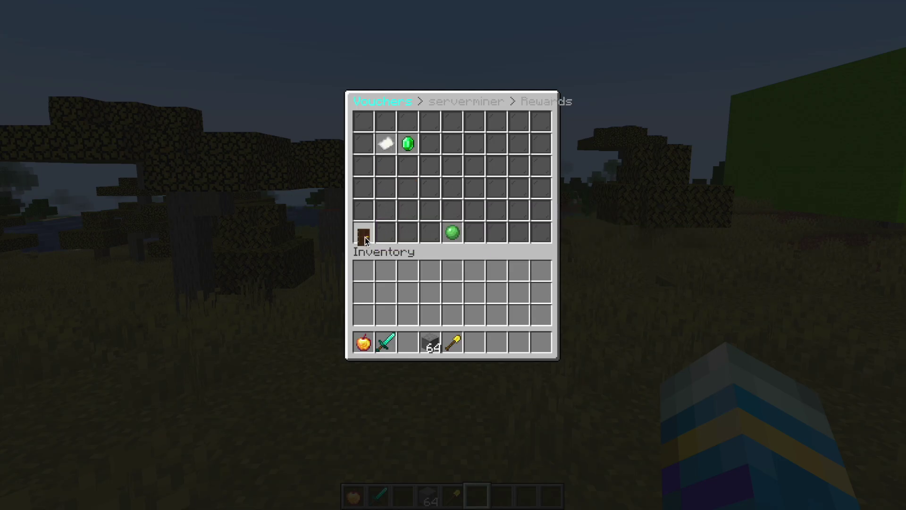
{"action": "key", "text": "Escape"}
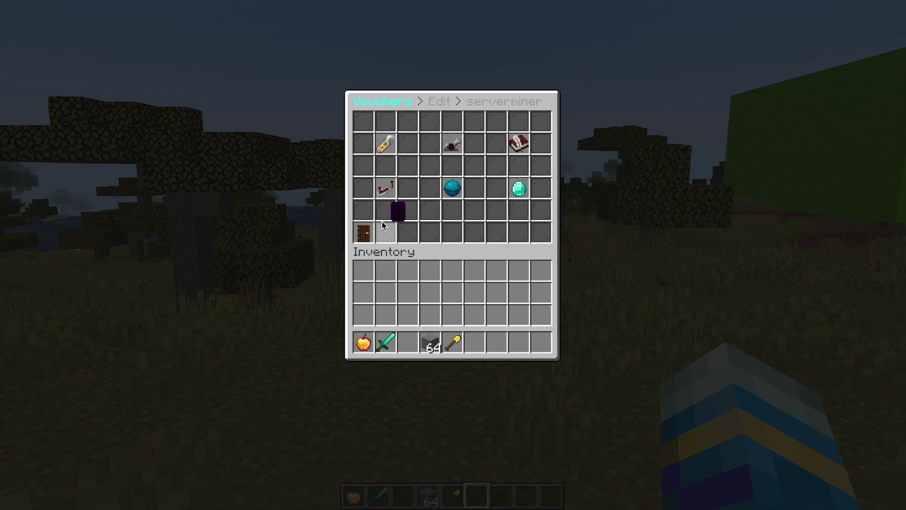
{"action": "left_click", "coordinate": [365, 233]}
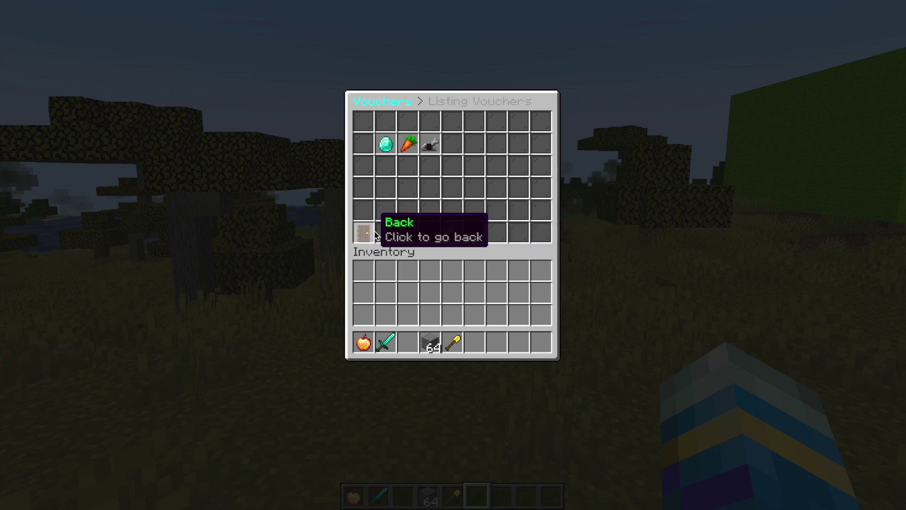
Step: Take two serverminer vouchers from the voucher list and redeem one of them, confirming the action
{"action": "left_click", "coordinate": [435, 142]}
{"action": "left_click", "coordinate": [435, 142]}
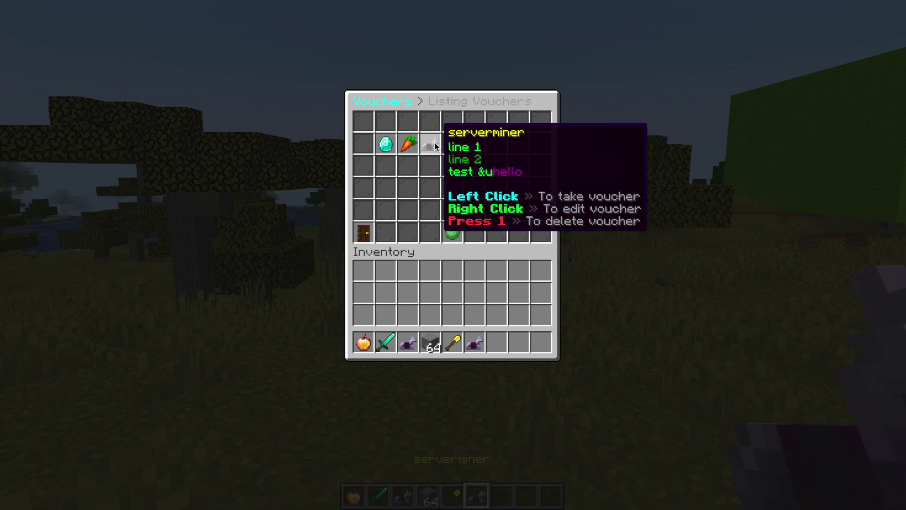
{"action": "key", "text": "1"}
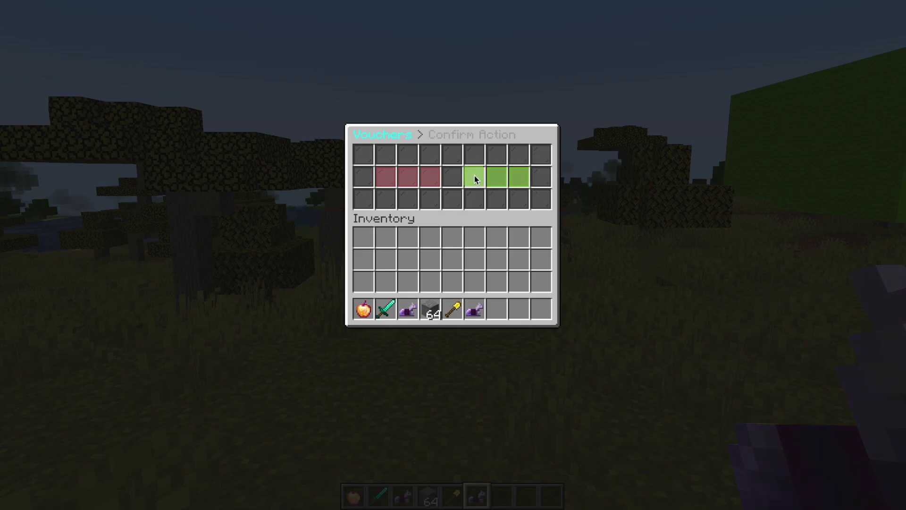
{"action": "left_click", "coordinate": [475, 176]}
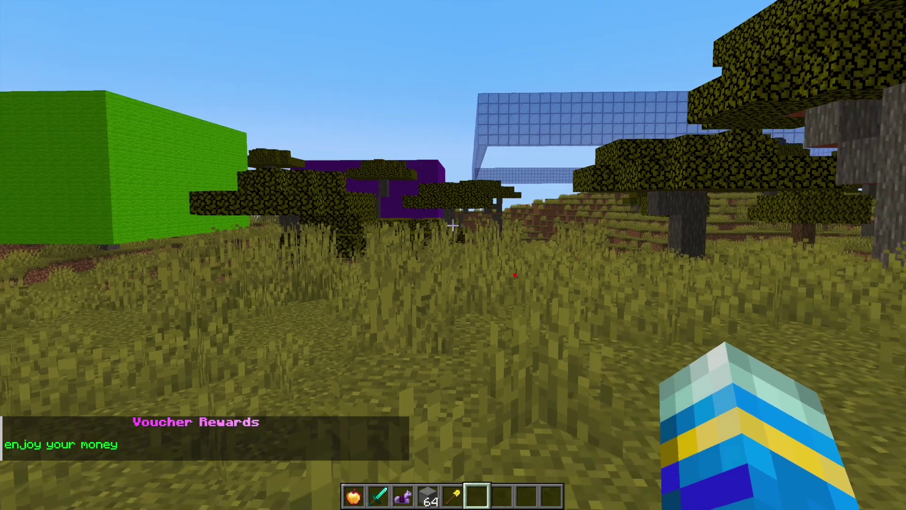
{"action": "key", "text": "w"}
{"action": "key", "text": "t"}
{"action": "key", "text": "Escape"}
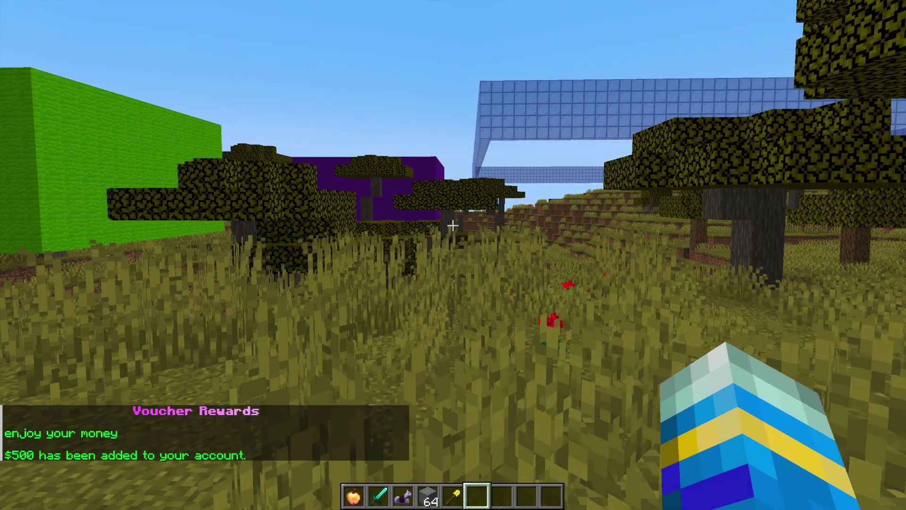
Step: Try to redeem the remaining serverminer voucher to test its cooldown and use limit
{"action": "key", "text": "3"}
{"action": "right_click", "coordinate": [453, 226]}
{"action": "left_click", "coordinate": [489, 186]}
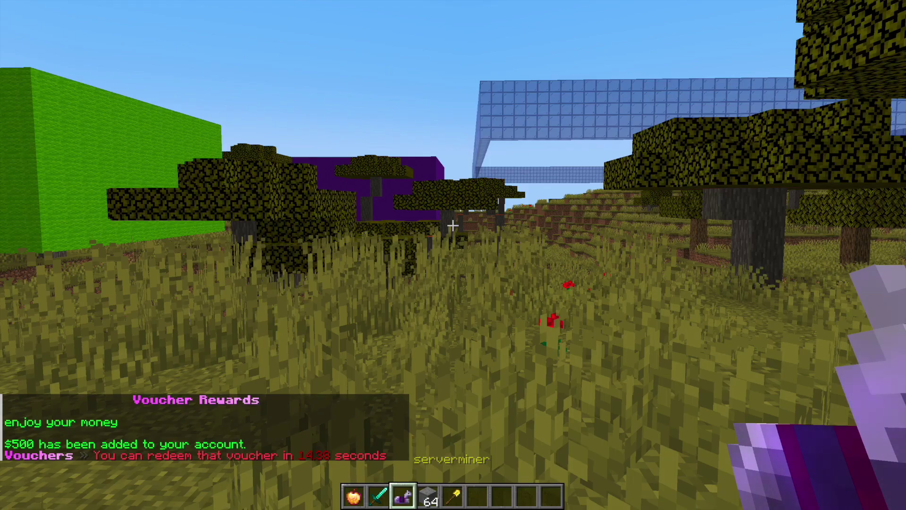
{"action": "key", "text": "w"}
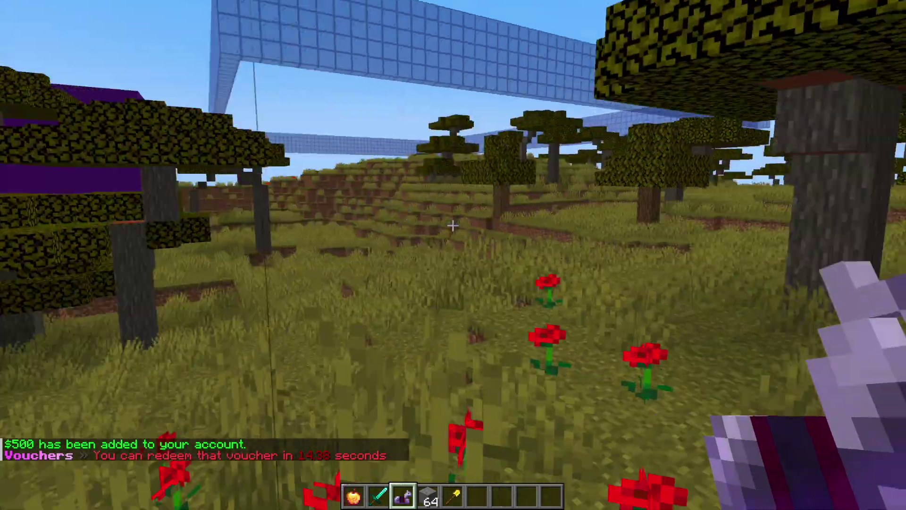
{"action": "key", "text": "e"}
{"action": "key", "text": "Escape"}
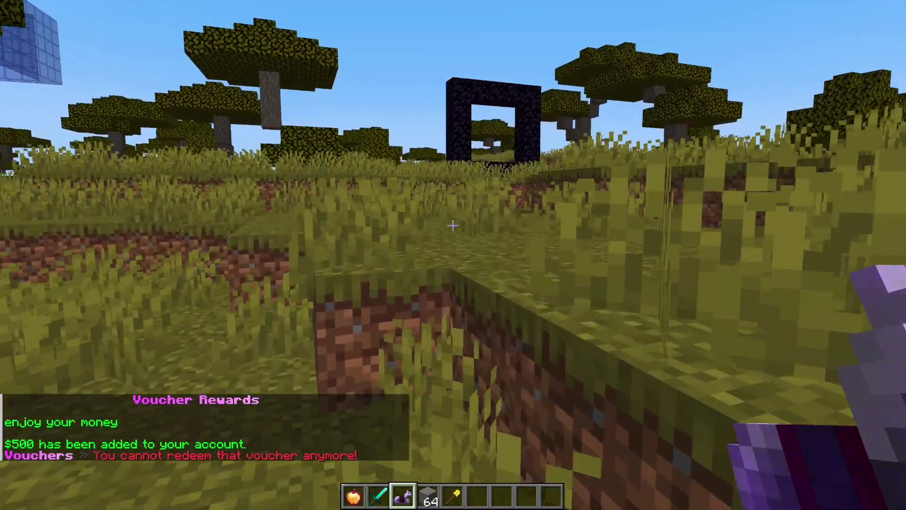
{"action": "key", "text": "w"}
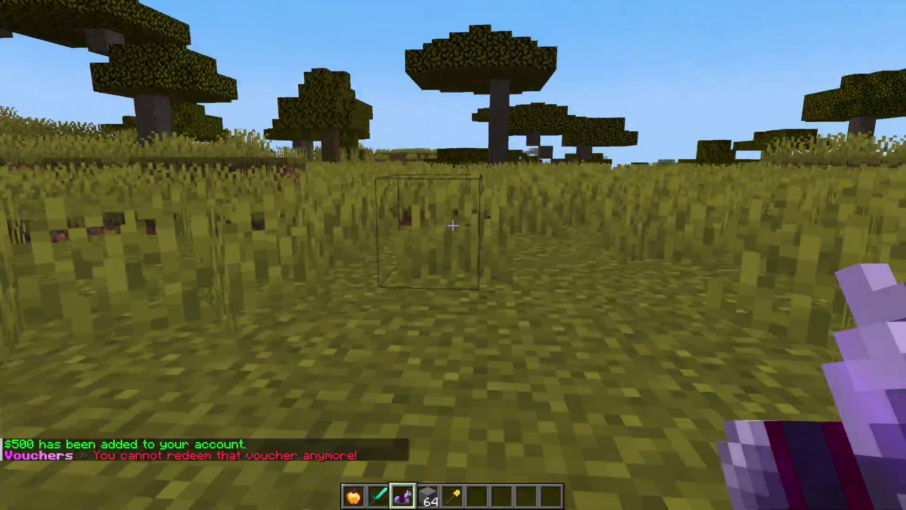
{"action": "key", "text": "w"}
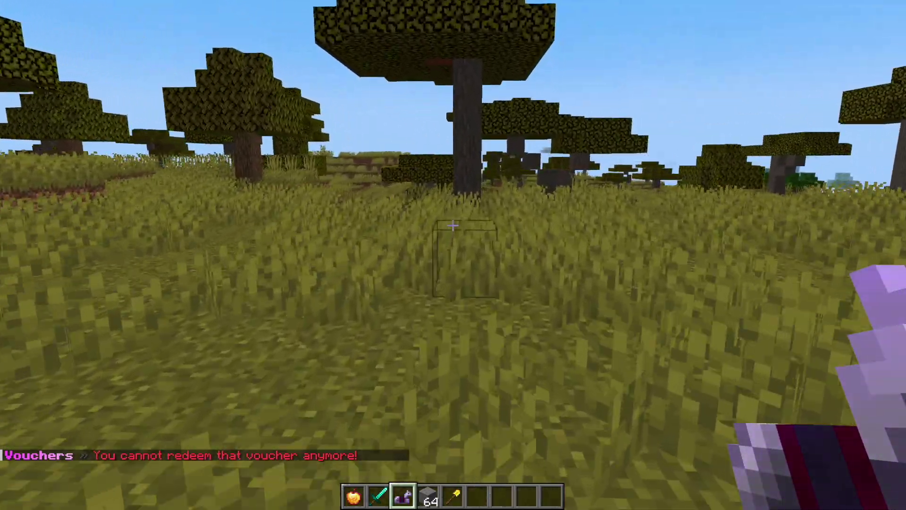
{"action": "key", "text": "w"}
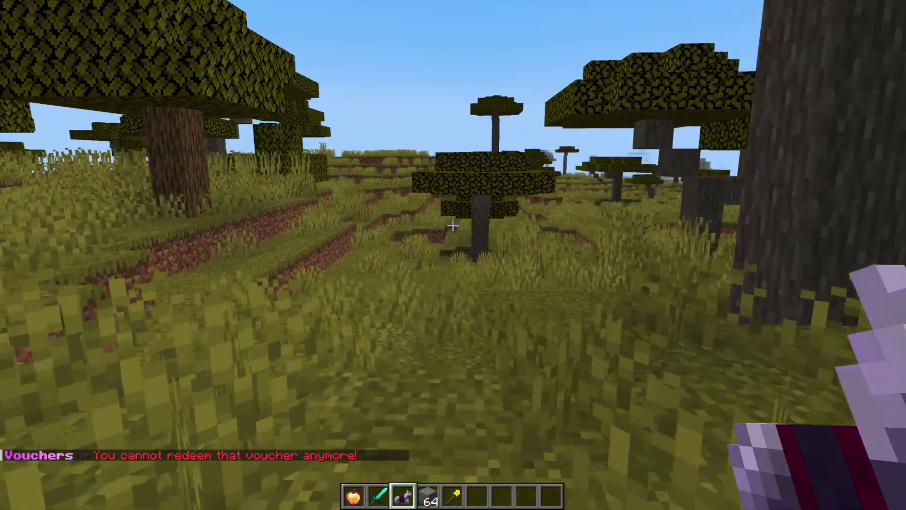
{"action": "key", "text": "w"}
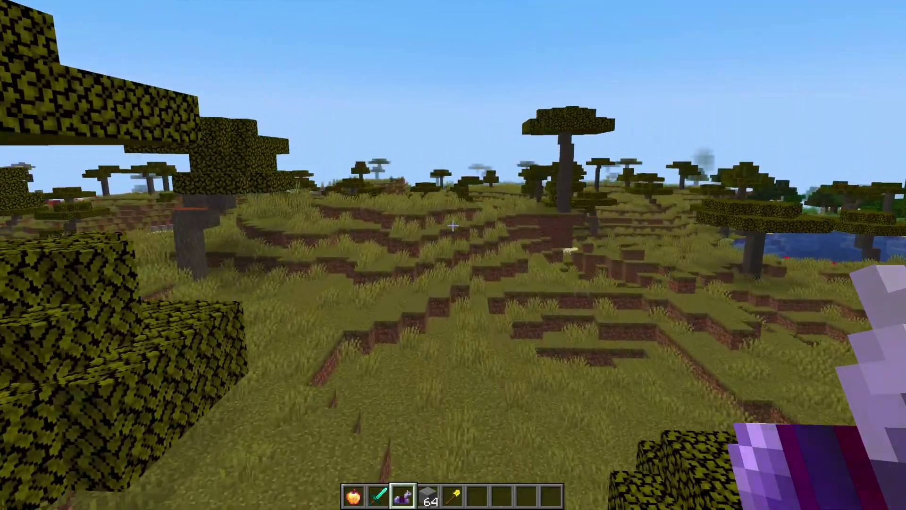
{"action": "key", "text": "w"}
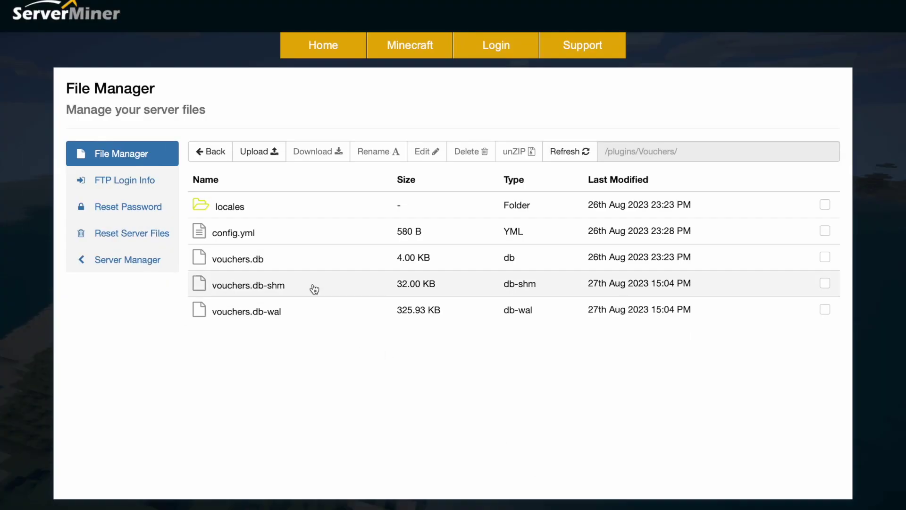
Step: Switch to the ServerMiner File Manager and open config.yml in the /plugins/Vouchers/ folder
{"action": "left_click", "coordinate": [285, 237]}
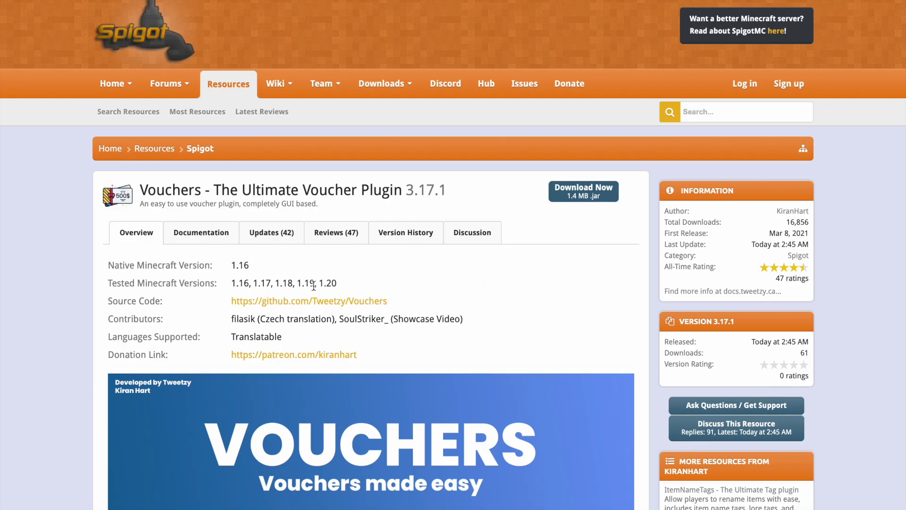
Step: Look through the overview of the Vouchers plugin's Spigot resource page, including its screenshots, usage statistics and video
{"action": "scroll", "coordinate": [366, 291], "scroll_direction": "down", "scroll_amount": 15}
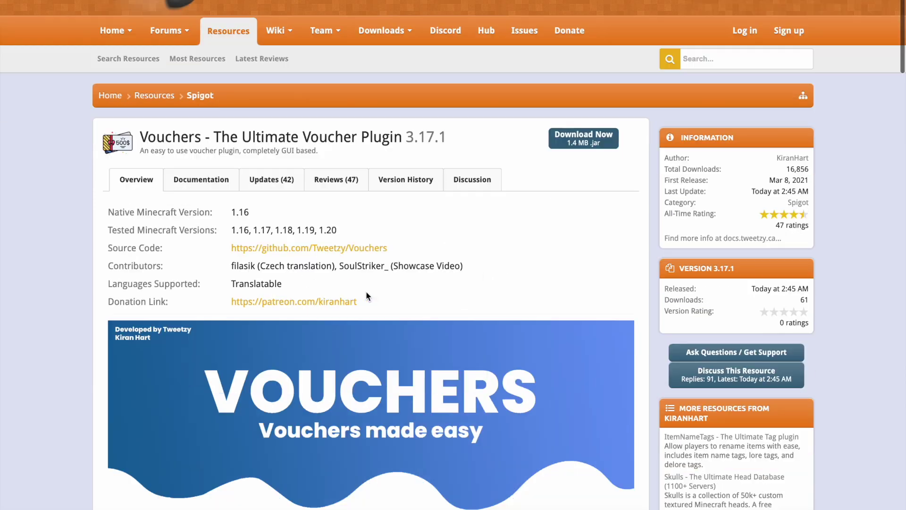
{"action": "scroll", "coordinate": [366, 292], "scroll_direction": "down", "scroll_amount": 7}
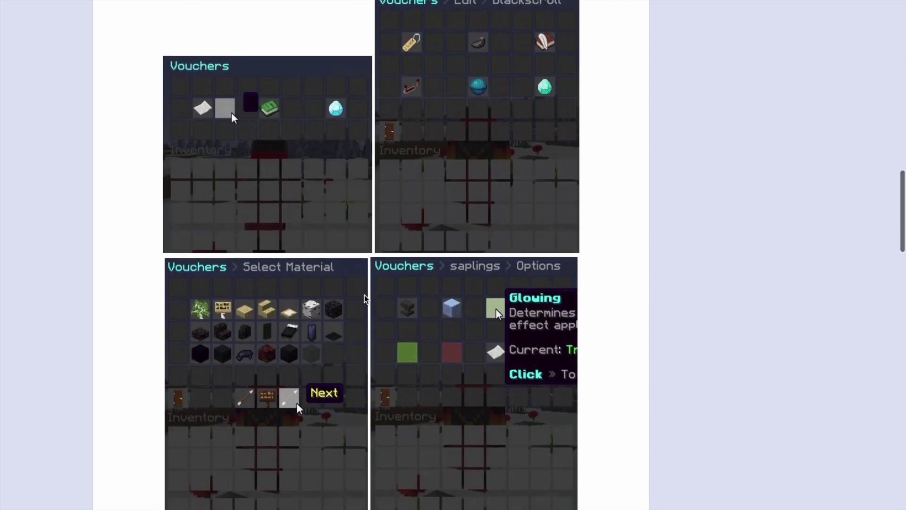
{"action": "scroll", "coordinate": [361, 246], "scroll_direction": "down", "scroll_amount": 10}
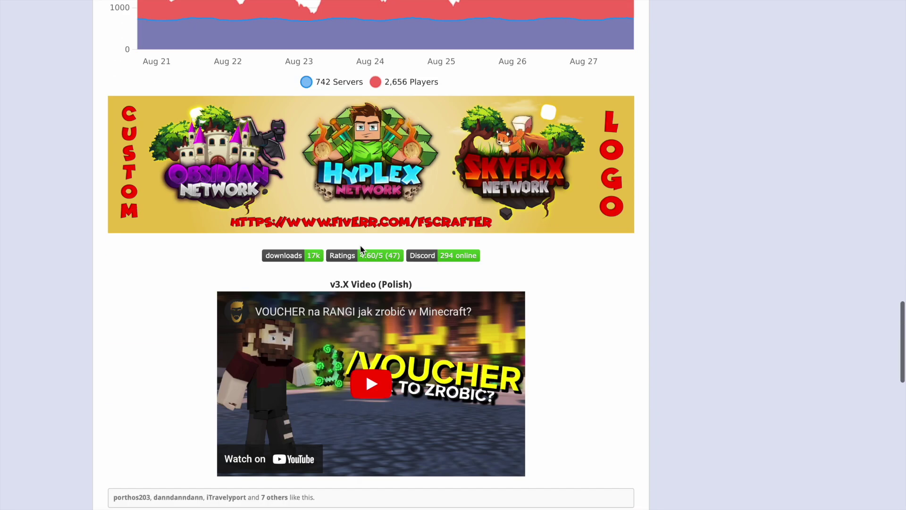
{"action": "scroll", "coordinate": [360, 246], "scroll_direction": "up", "scroll_amount": 20}
{"action": "scroll", "coordinate": [361, 245], "scroll_direction": "up", "scroll_amount": 5}
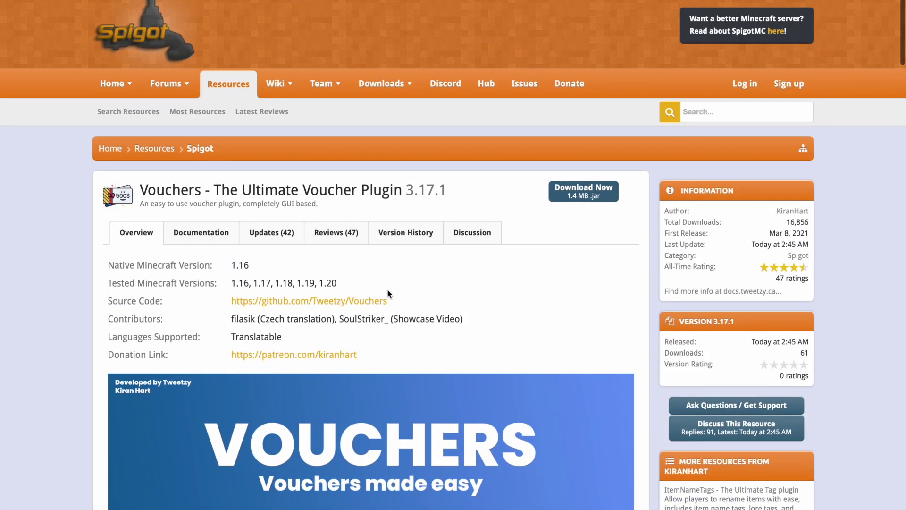